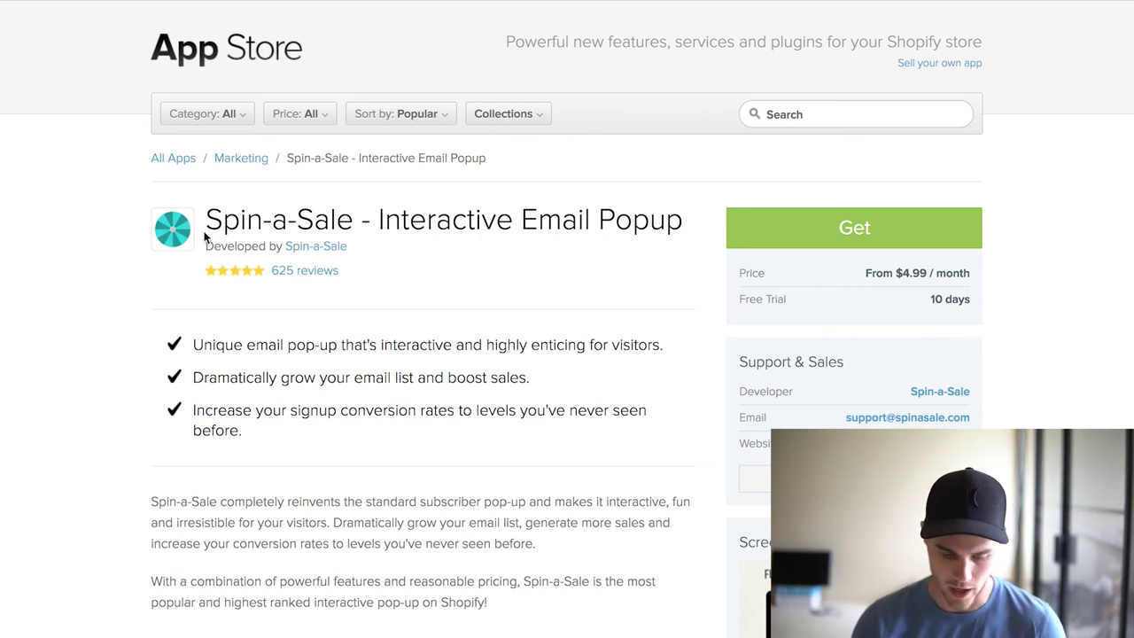
# Highlight then deselect the Spin-a-Sale app name, and scroll down toward the Demo section.
pyautogui.moveTo(206, 220); pyautogui.dragTo(375, 222)
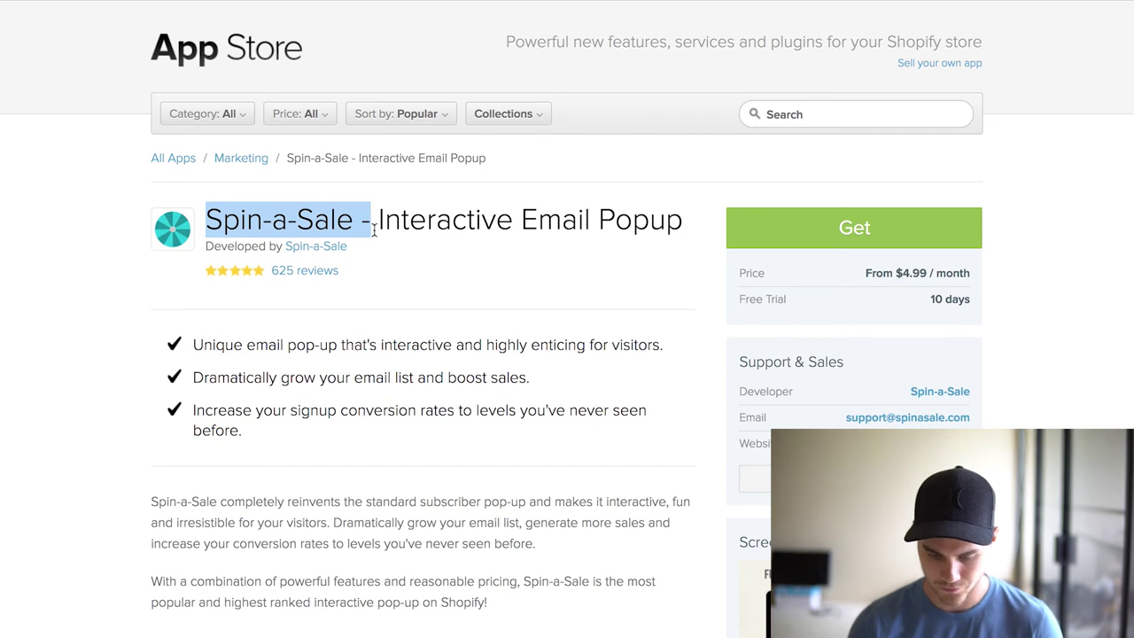
pyautogui.click(577, 268)
pyautogui.scroll(-6, 577, 269)
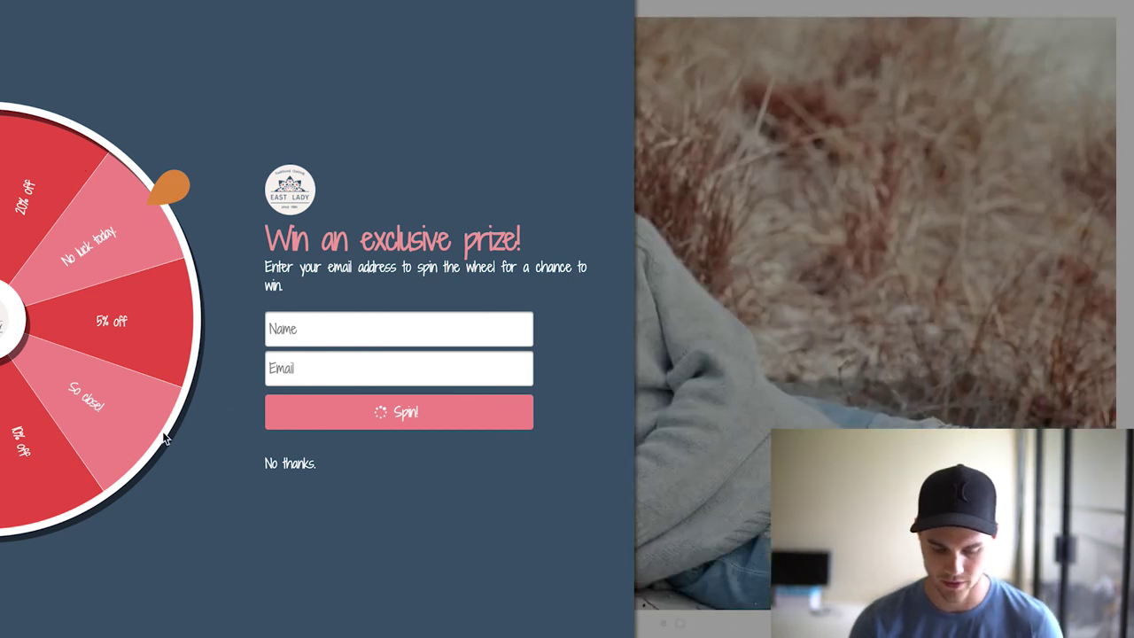
pyautogui.click(292, 330)
pyautogui.click(293, 366)
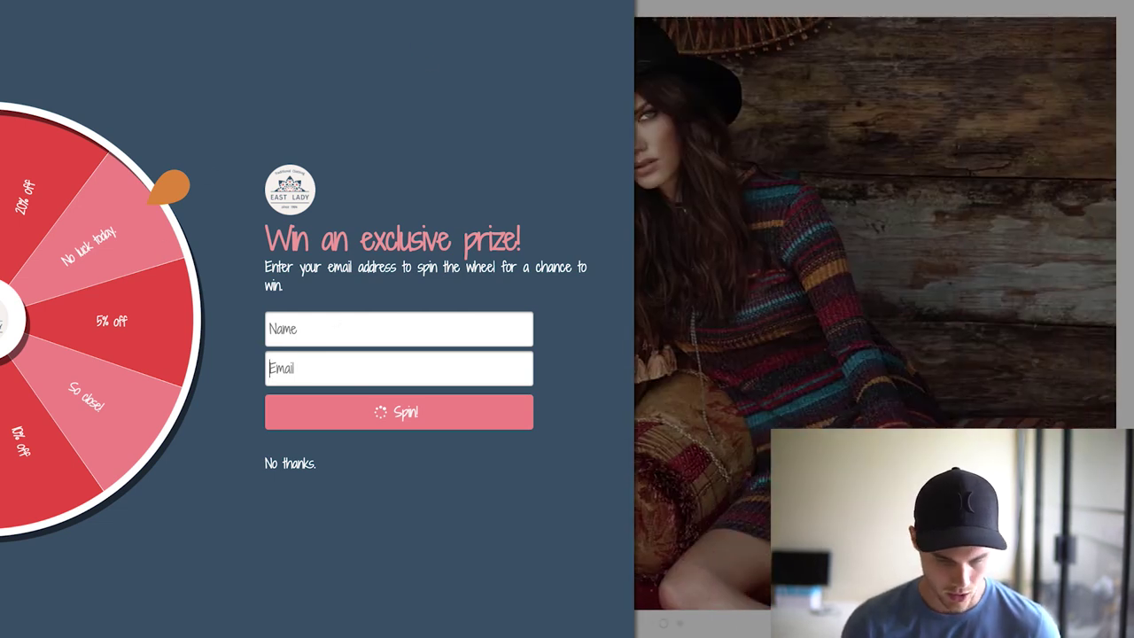
pyautogui.press('super+w')
# Go to the MailChimp for Shopify app page and highlight 'for Shopify' in its title.
pyautogui.scroll(10, 499, 256)
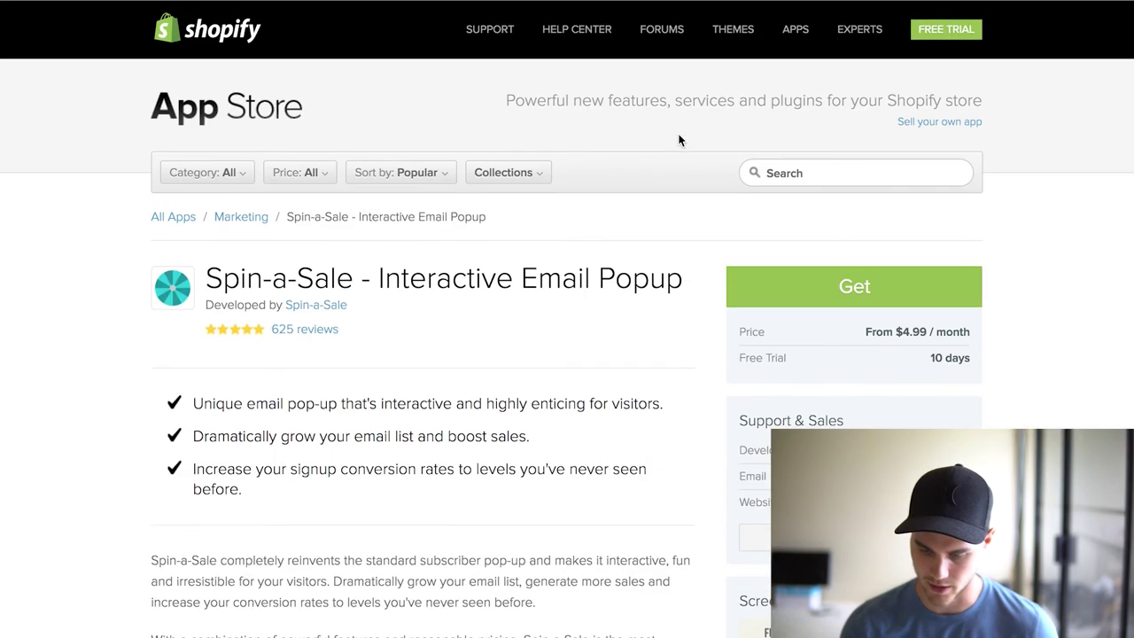
pyautogui.scroll(-1, 499, 256)
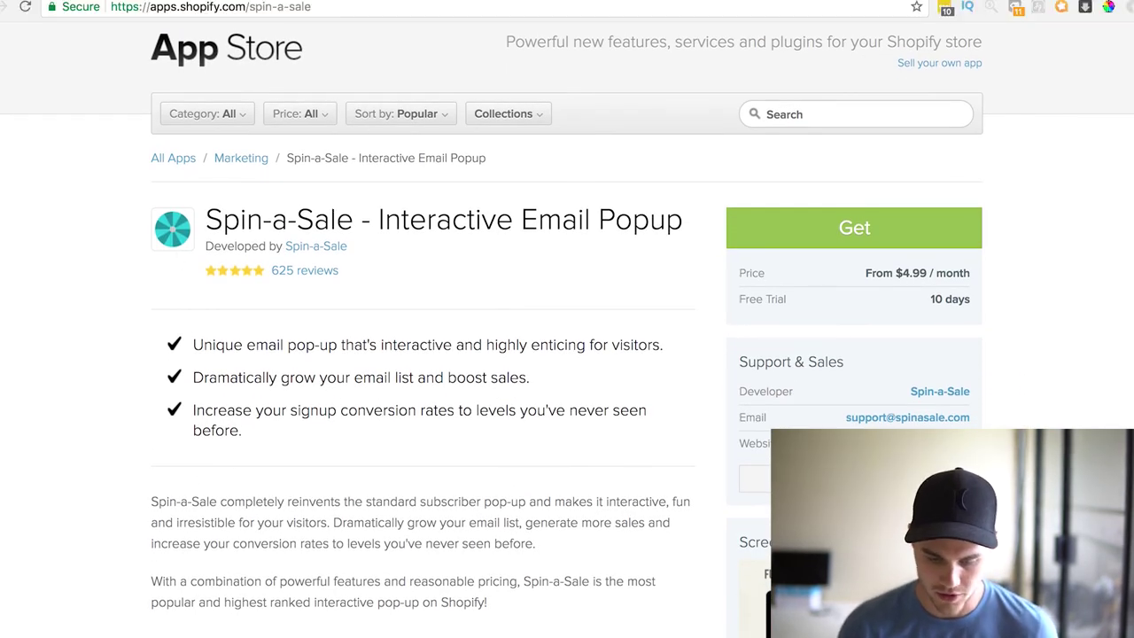
pyautogui.press('super+w')
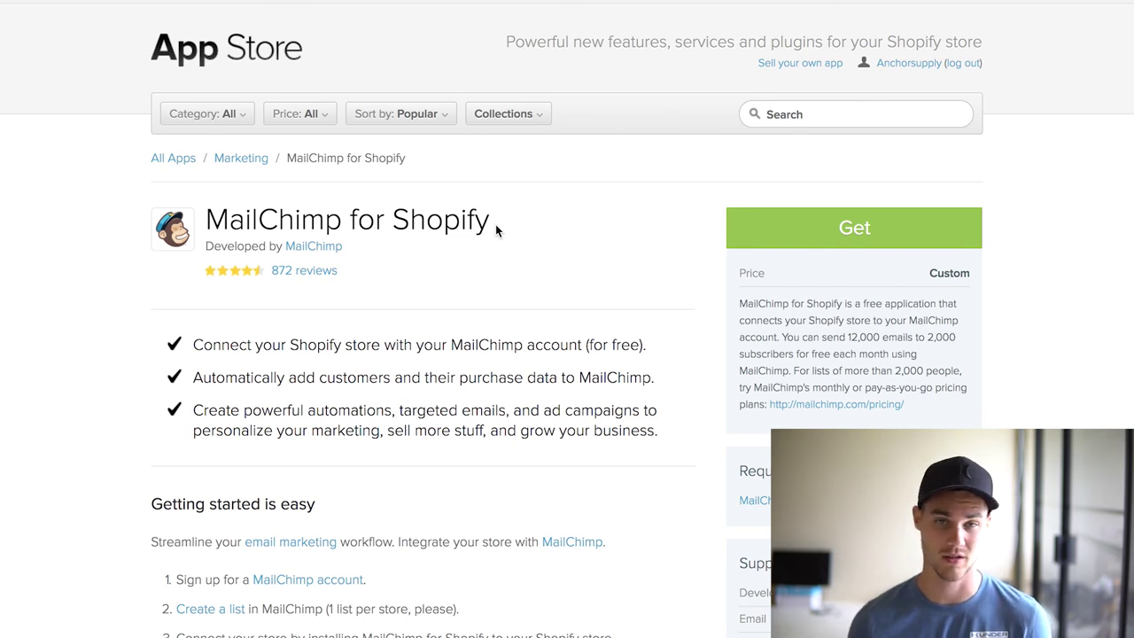
pyautogui.moveTo(490, 222); pyautogui.dragTo(342, 222)
pyautogui.click(342, 221)
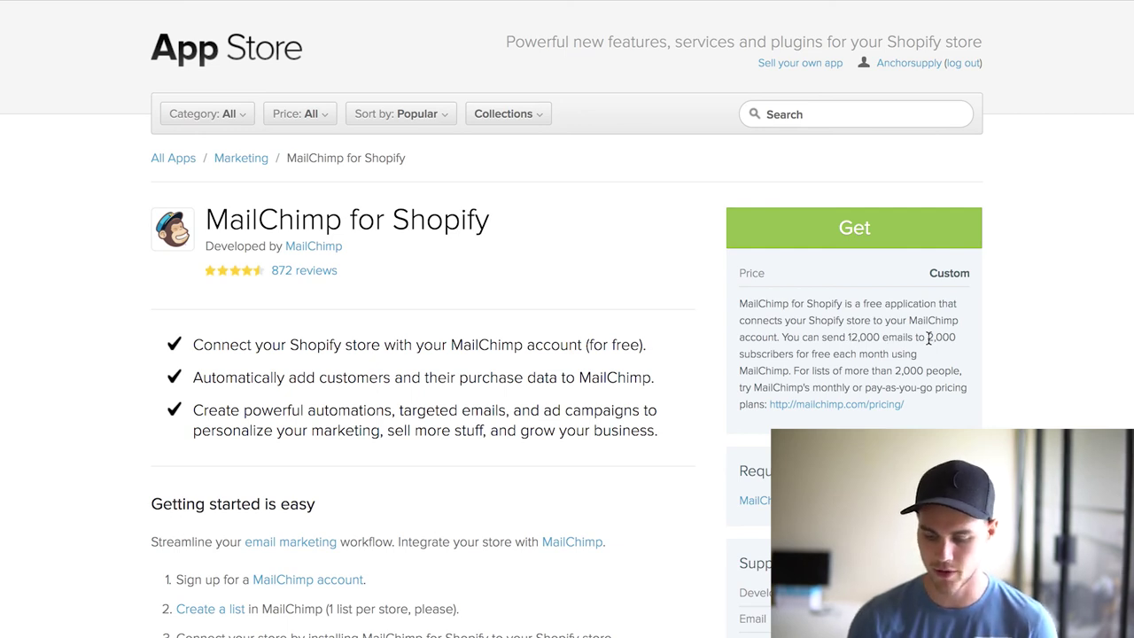
# Highlight the 2,000-subscriber and 12,000-email limits, then return to the Mailchimp dashboard.
pyautogui.moveTo(929, 337); pyautogui.dragTo(960, 338)
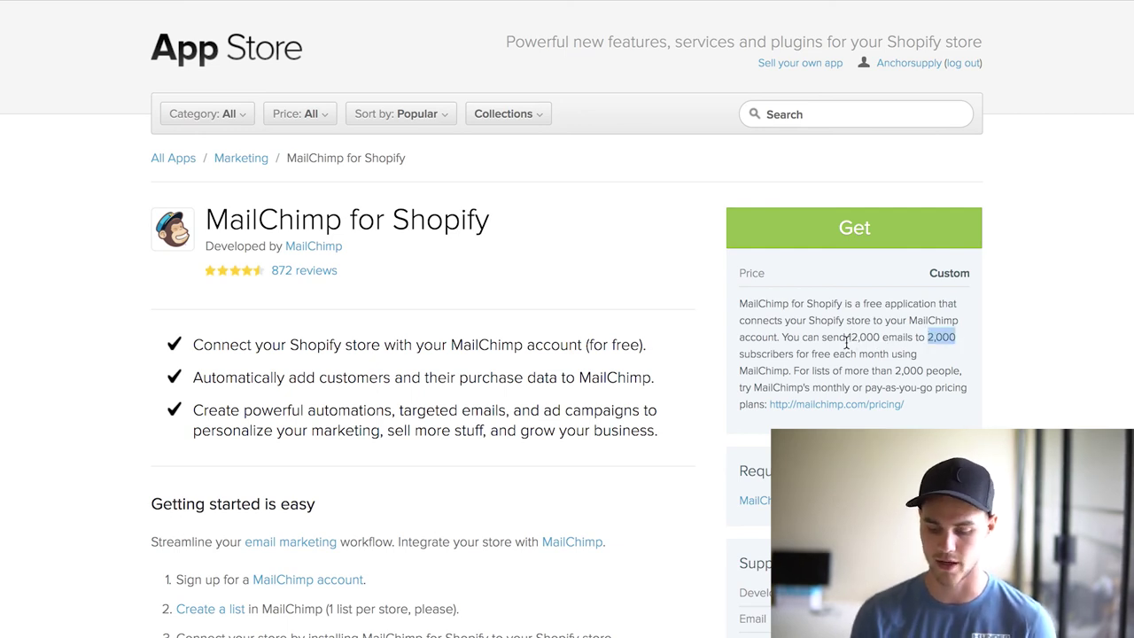
pyautogui.moveTo(847, 340); pyautogui.dragTo(890, 342)
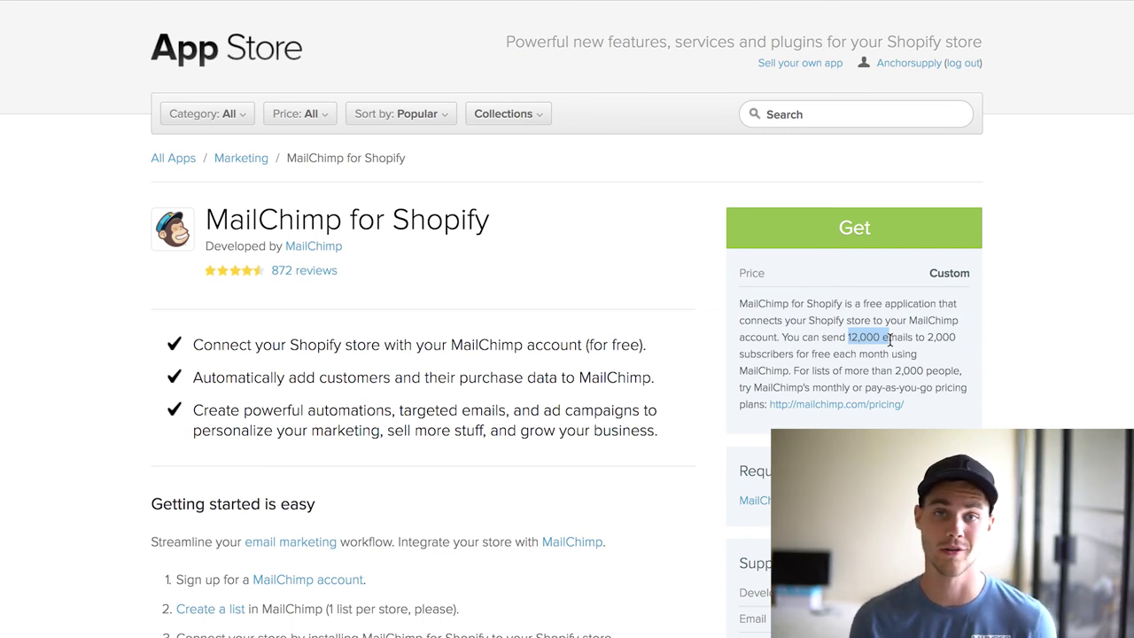
pyautogui.click(830, 343)
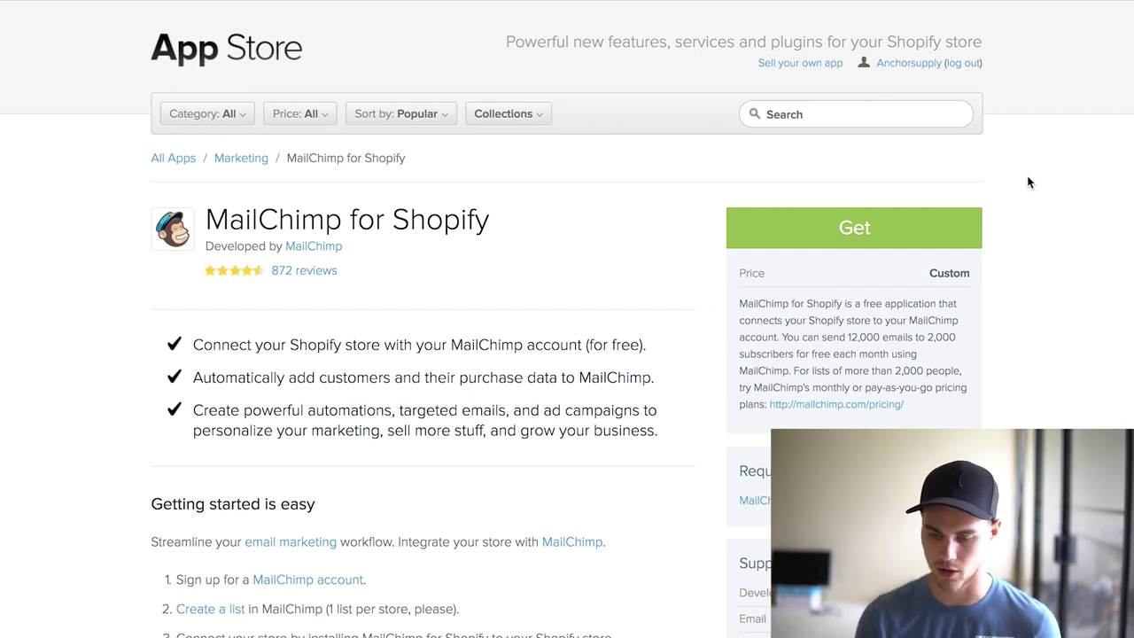
pyautogui.moveTo(1027, 2)
pyautogui.click(682, 18)
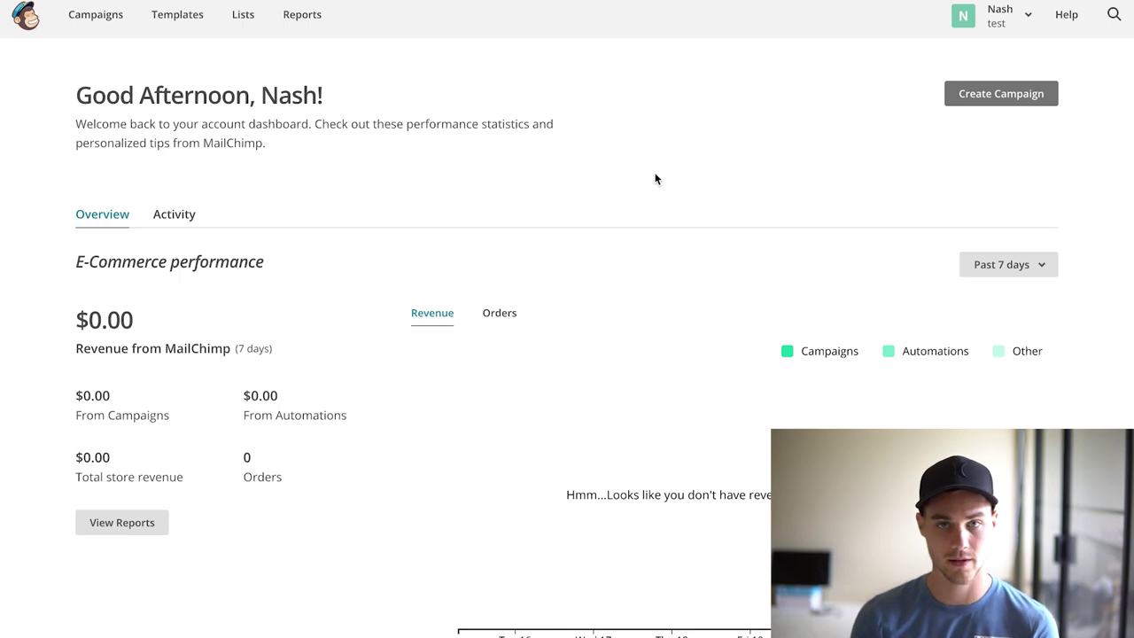
# Open Lists with New Customers, Abandoned Cart and Subscribers, then start a new list.
pyautogui.click(242, 16)
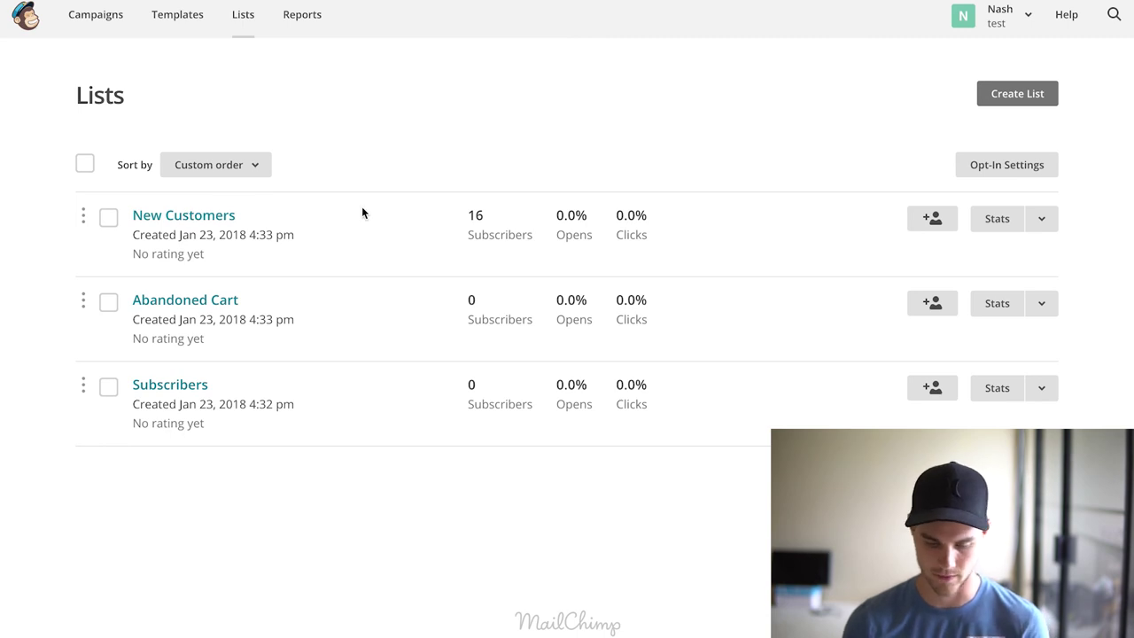
pyautogui.click(1002, 93)
pyautogui.click(548, 287)
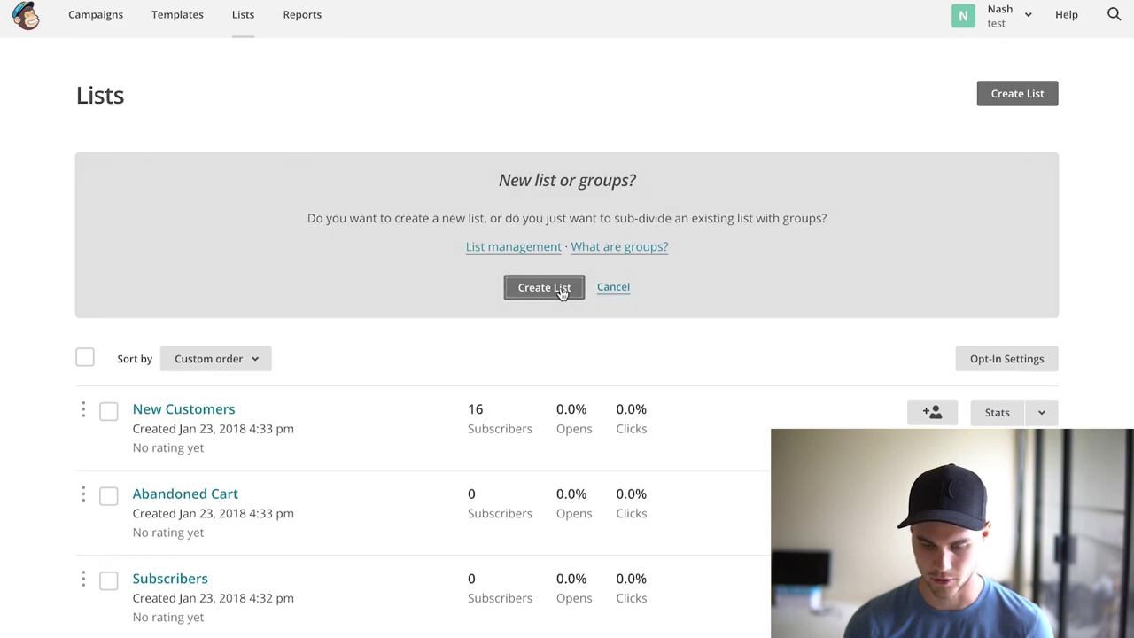
pyautogui.scroll(-1, 560, 291)
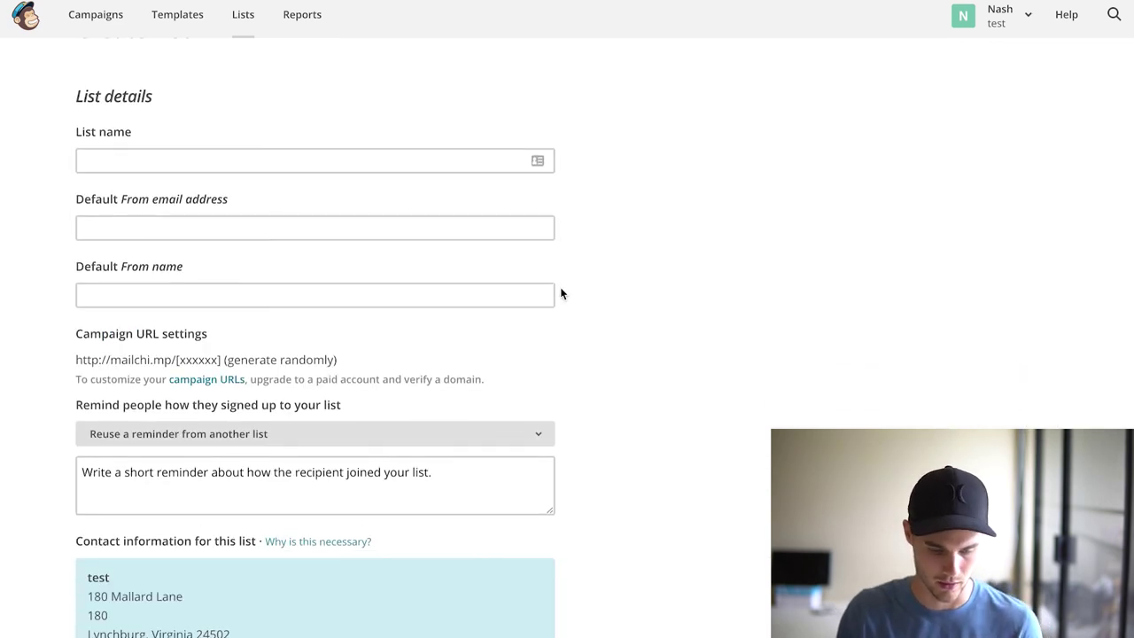
pyautogui.click(217, 165)
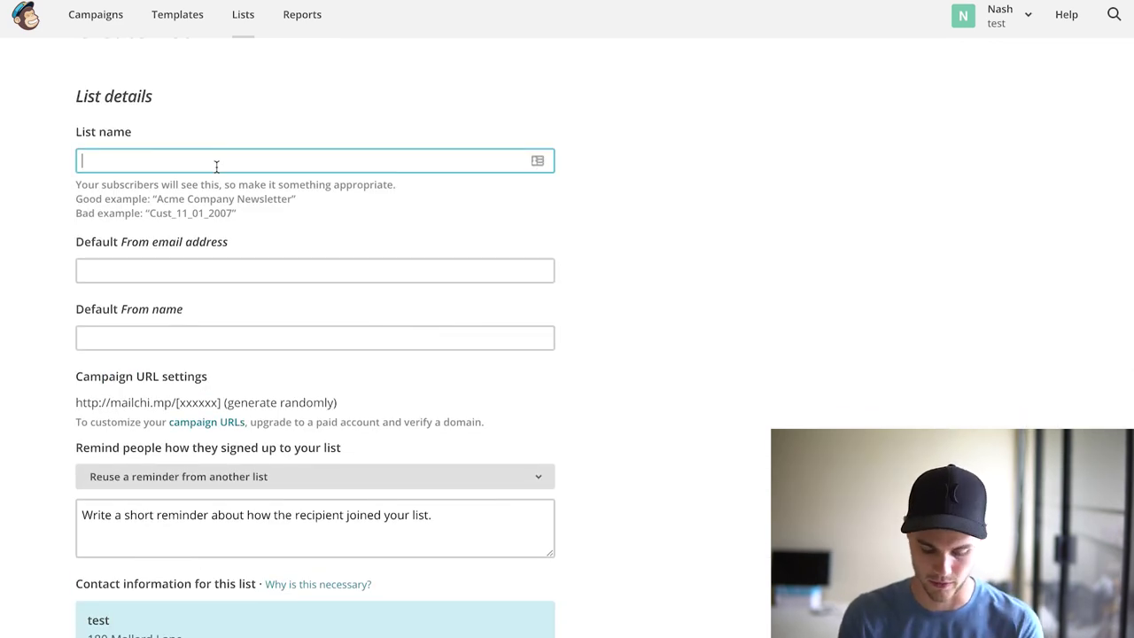
pyautogui.write('abando')
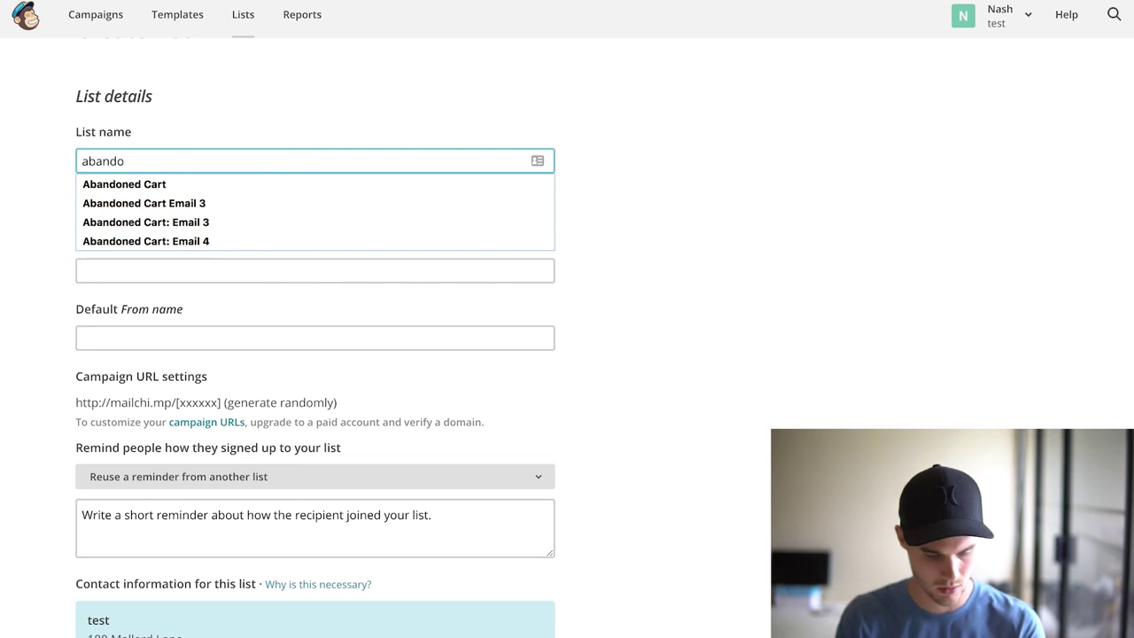
pyautogui.click(204, 183)
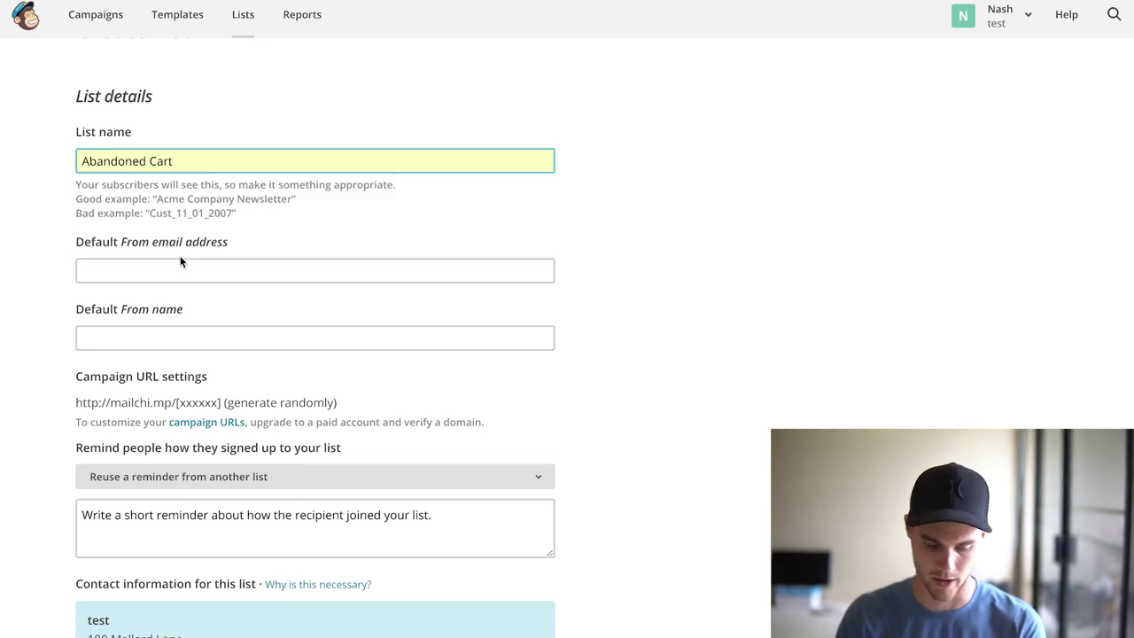
pyautogui.click(153, 275)
pyautogui.scroll(-1, 154, 275)
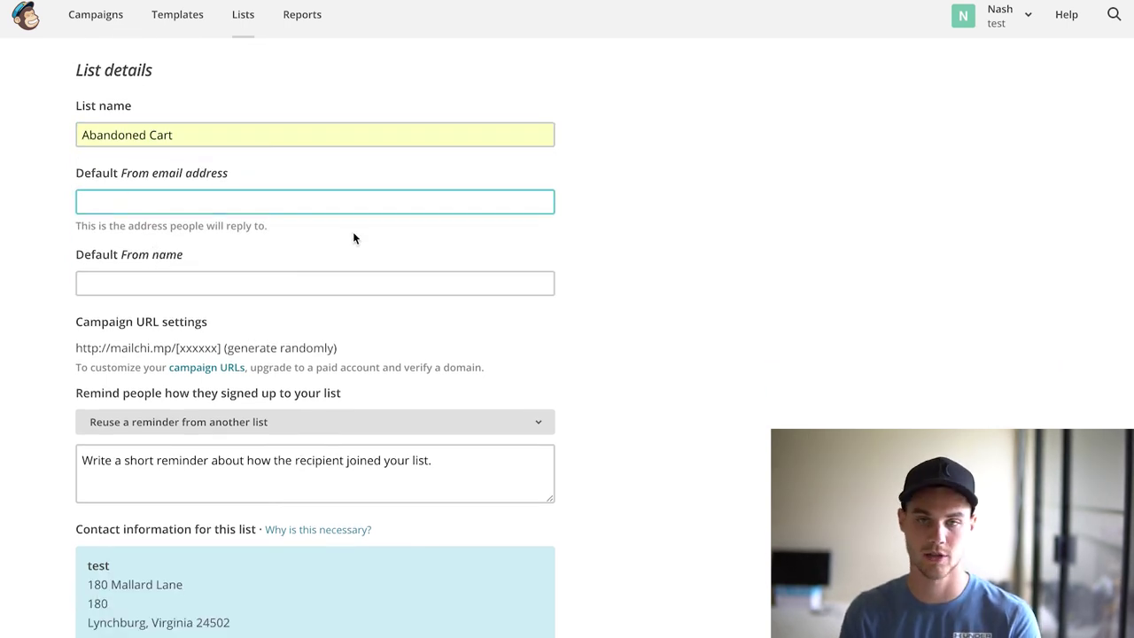
pyautogui.click(200, 282)
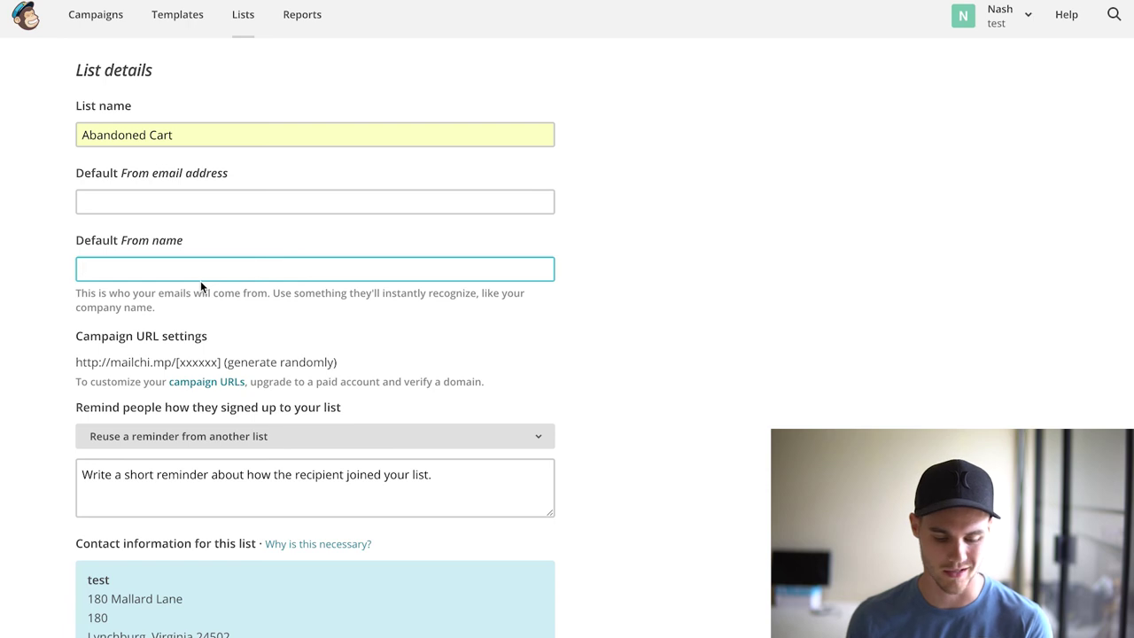
pyautogui.scroll(-3, 201, 283)
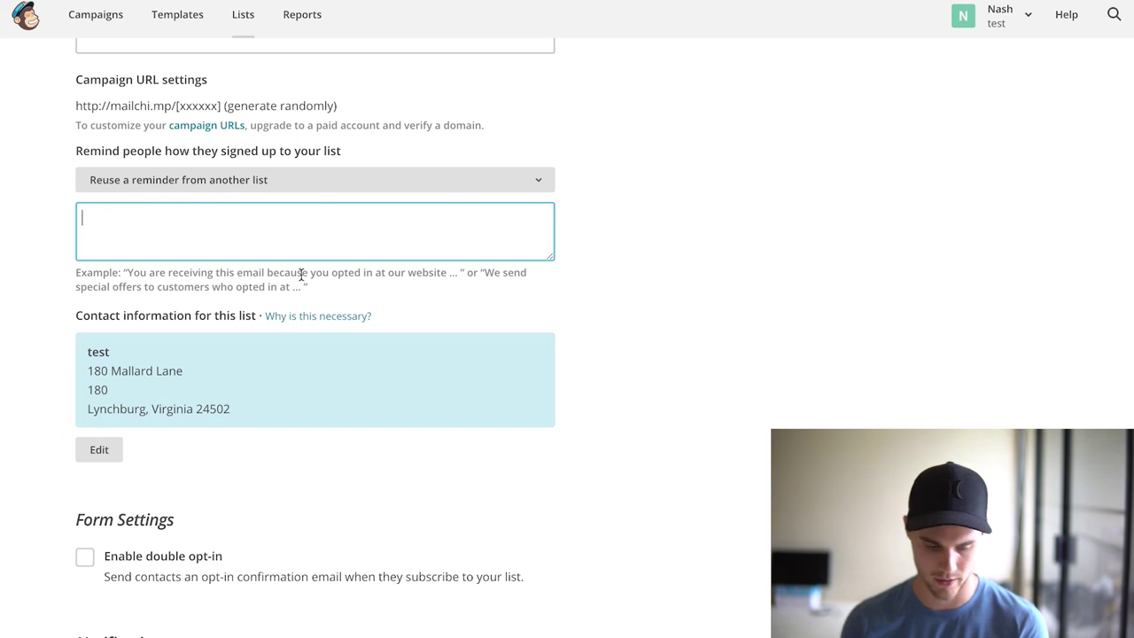
pyautogui.scroll(-5, 302, 275)
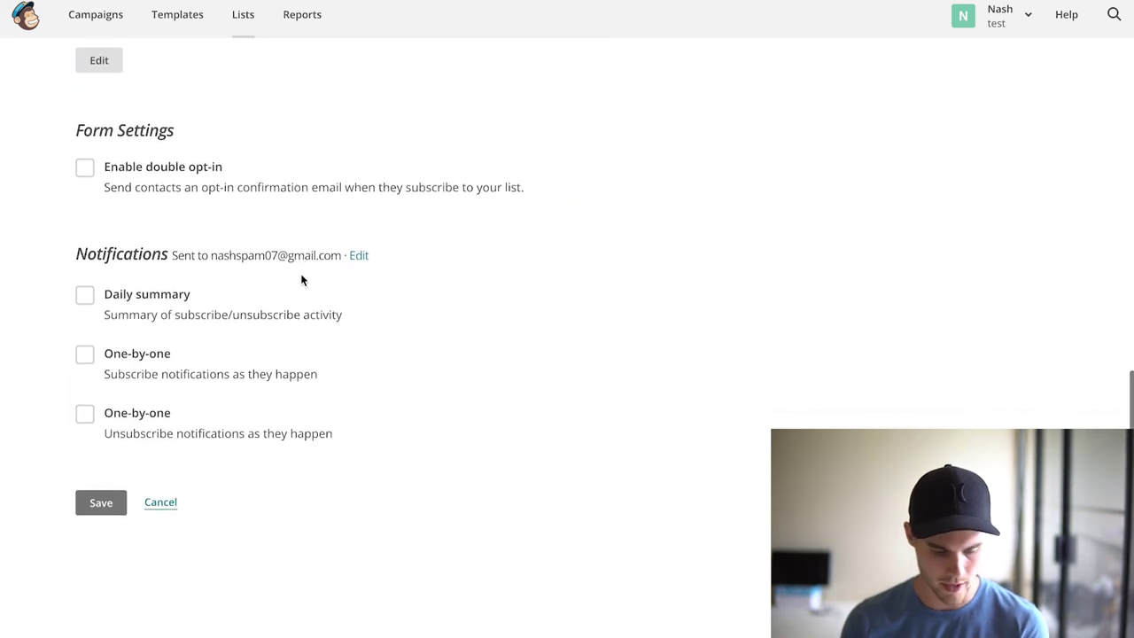
pyautogui.click(160, 504)
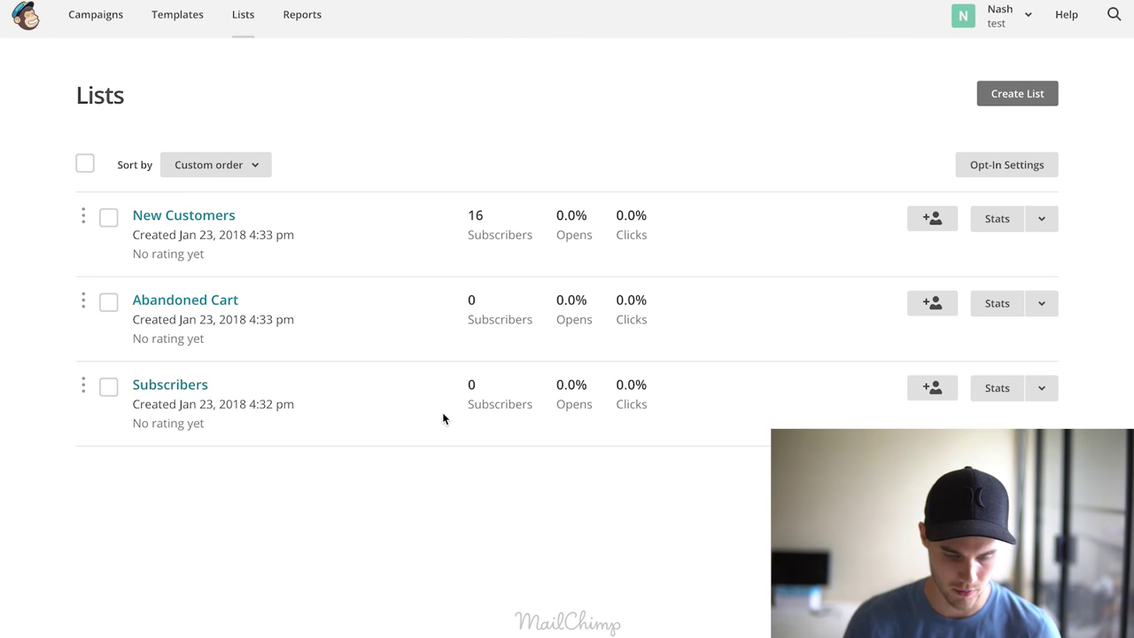
# From Campaigns, start a new automated email and show its E-Commerce automation templates.
pyautogui.click(78, 14)
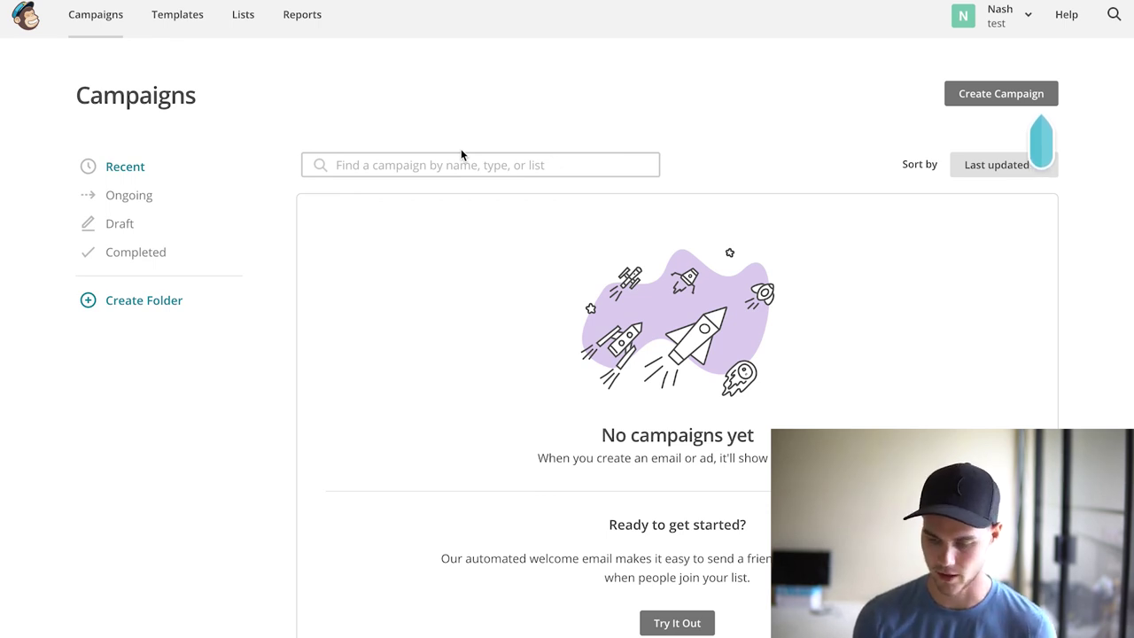
pyautogui.click(1027, 98)
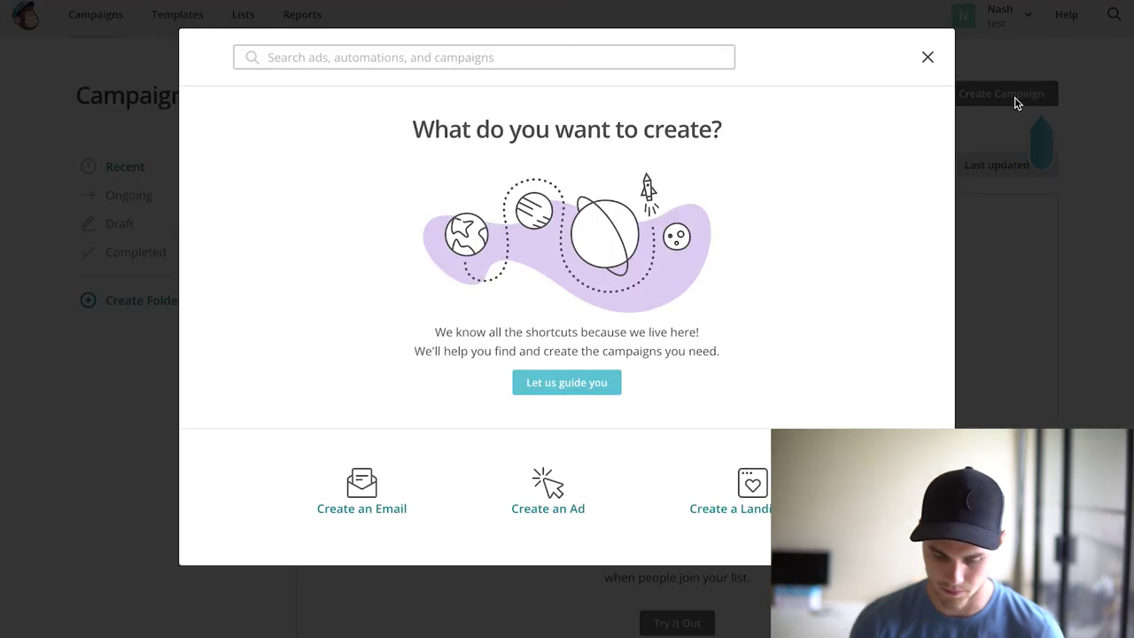
pyautogui.click(362, 487)
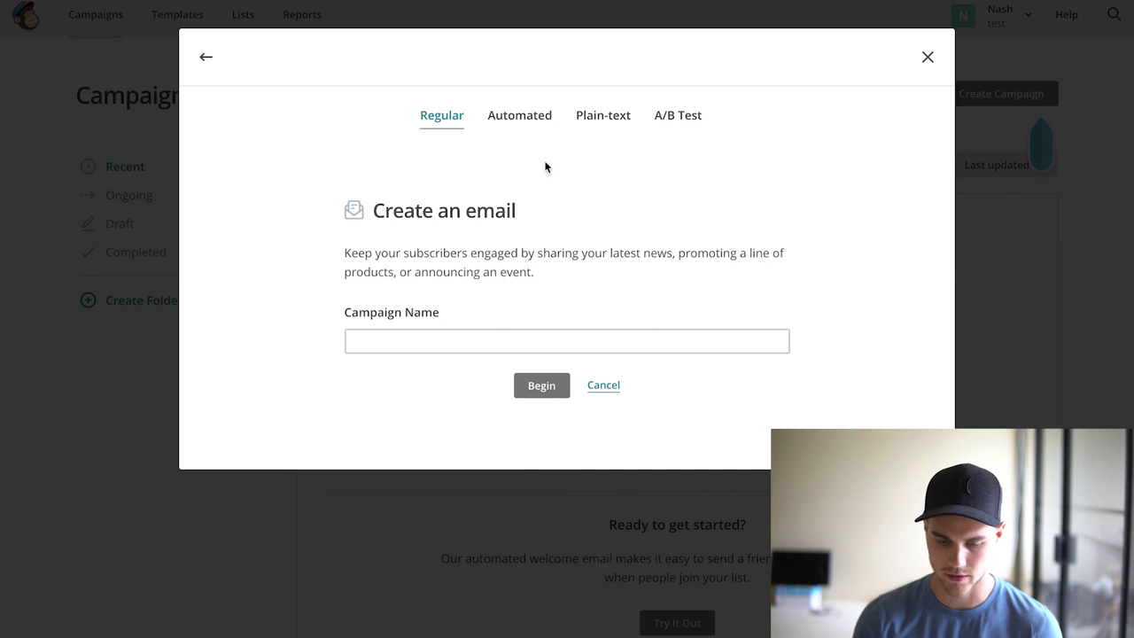
pyautogui.click(535, 127)
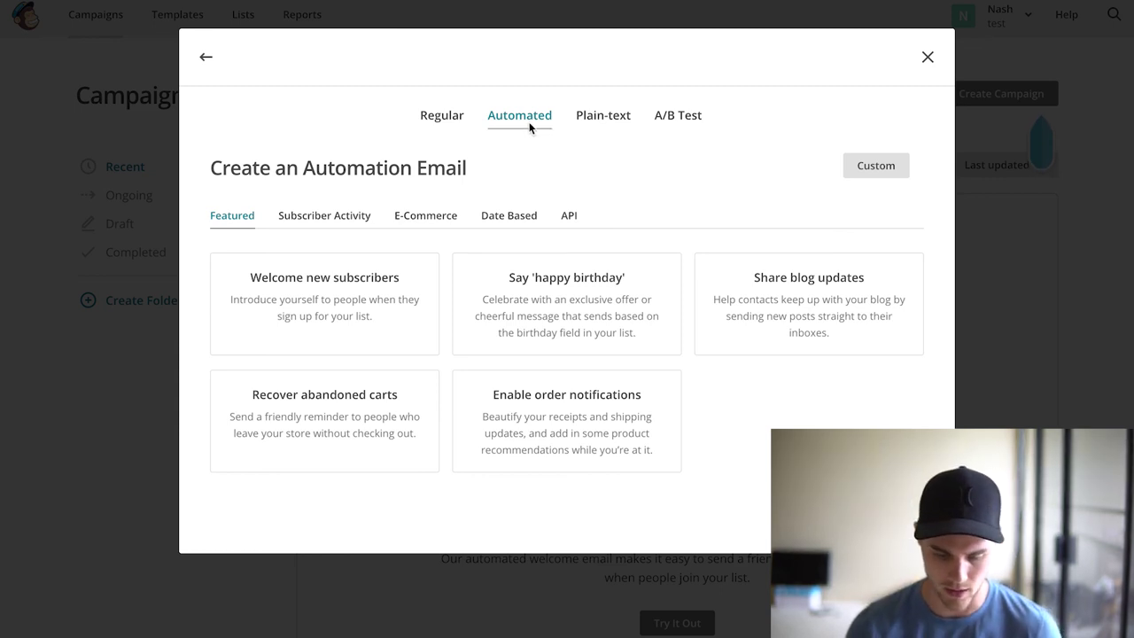
pyautogui.click(423, 220)
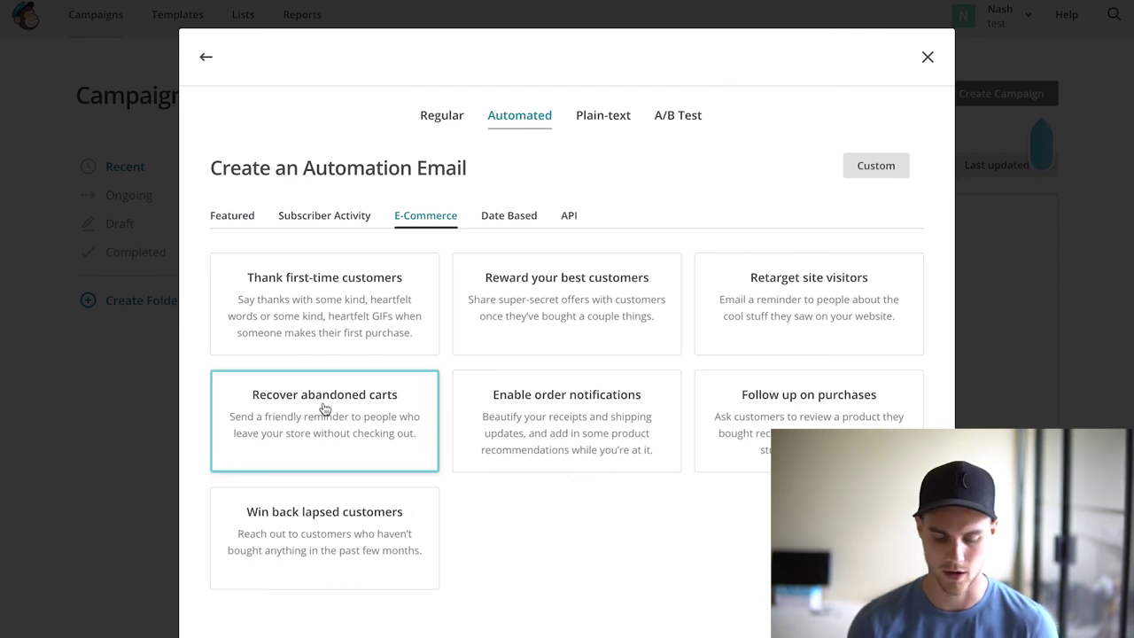
# Choose Recover abandoned carts as an email series named 'Abandoned Cart' for Test Store.
pyautogui.click(322, 446)
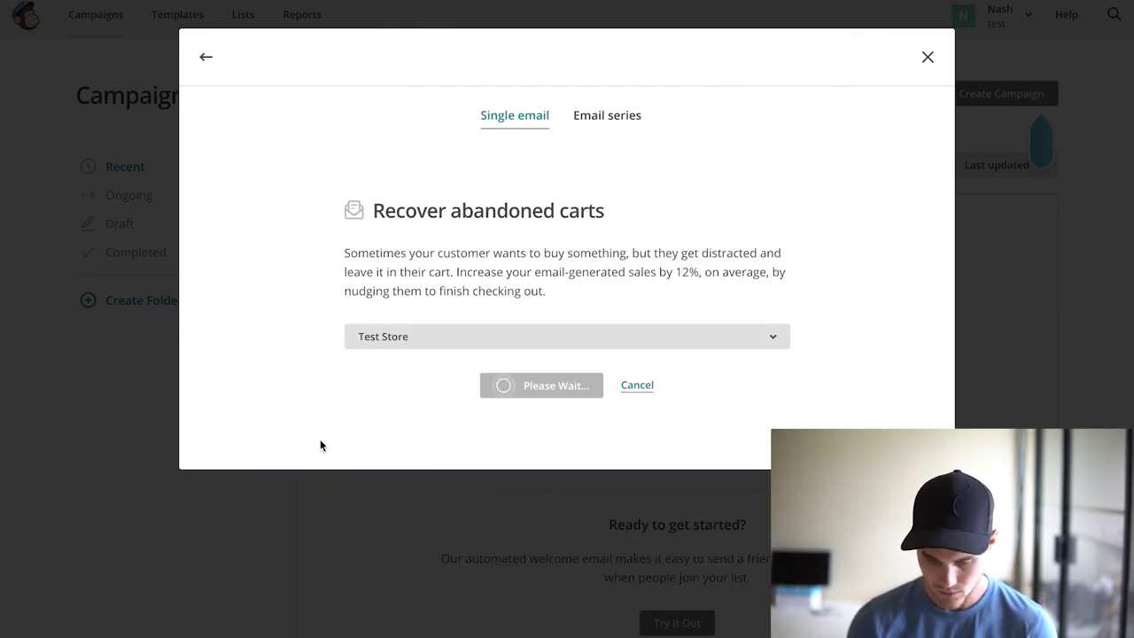
pyautogui.click(603, 124)
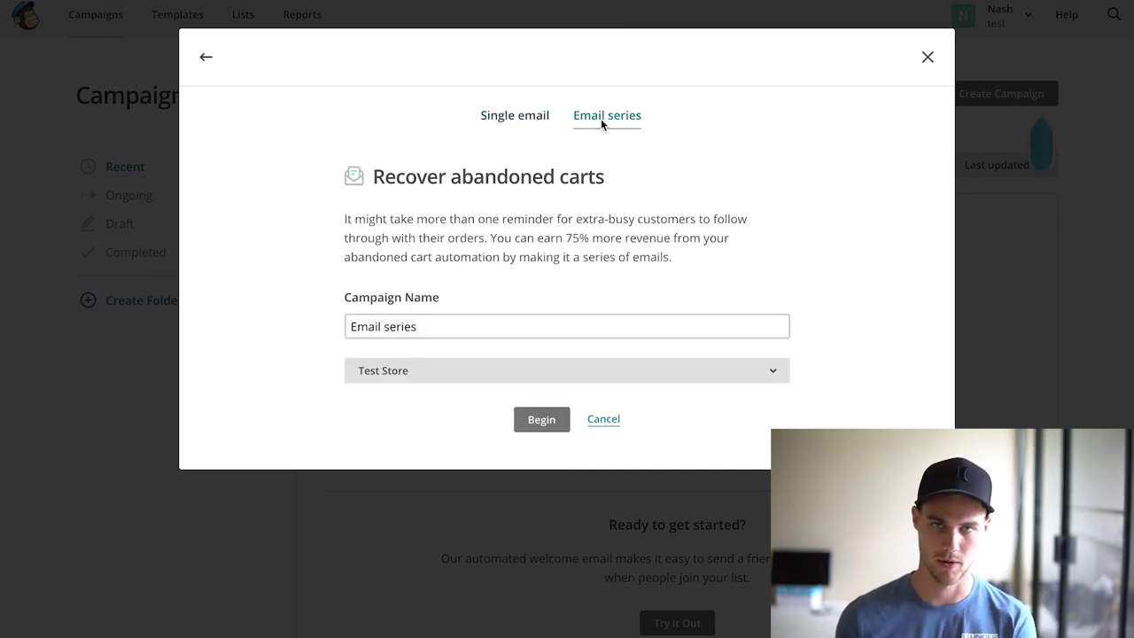
pyautogui.click(398, 328)
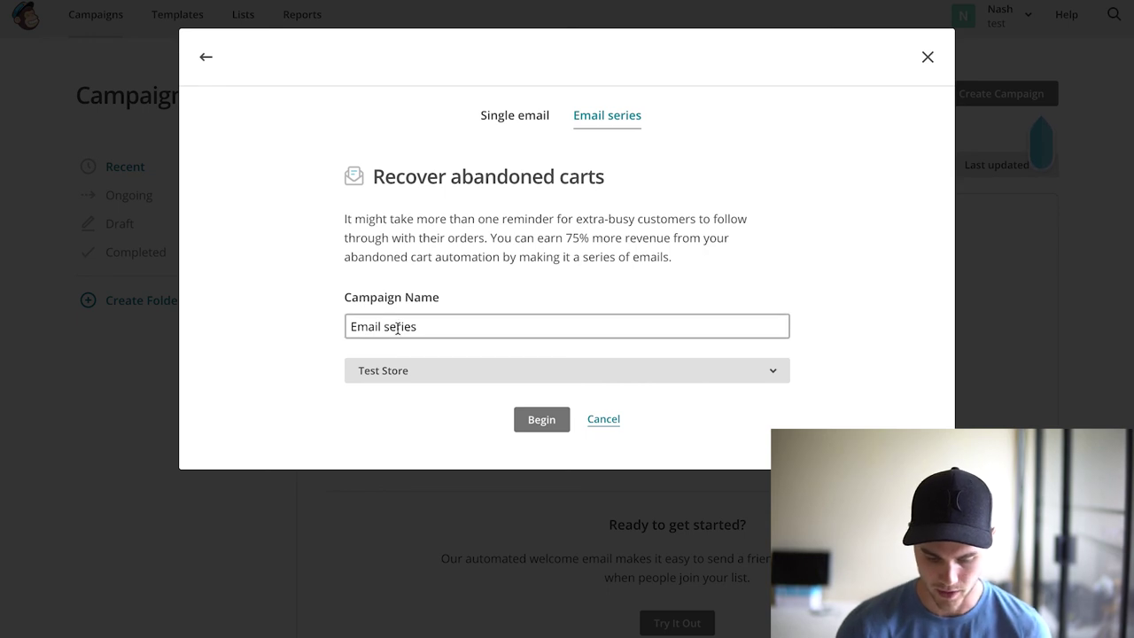
pyautogui.moveTo(420, 328); pyautogui.dragTo(292, 324)
pyautogui.write('Aban')
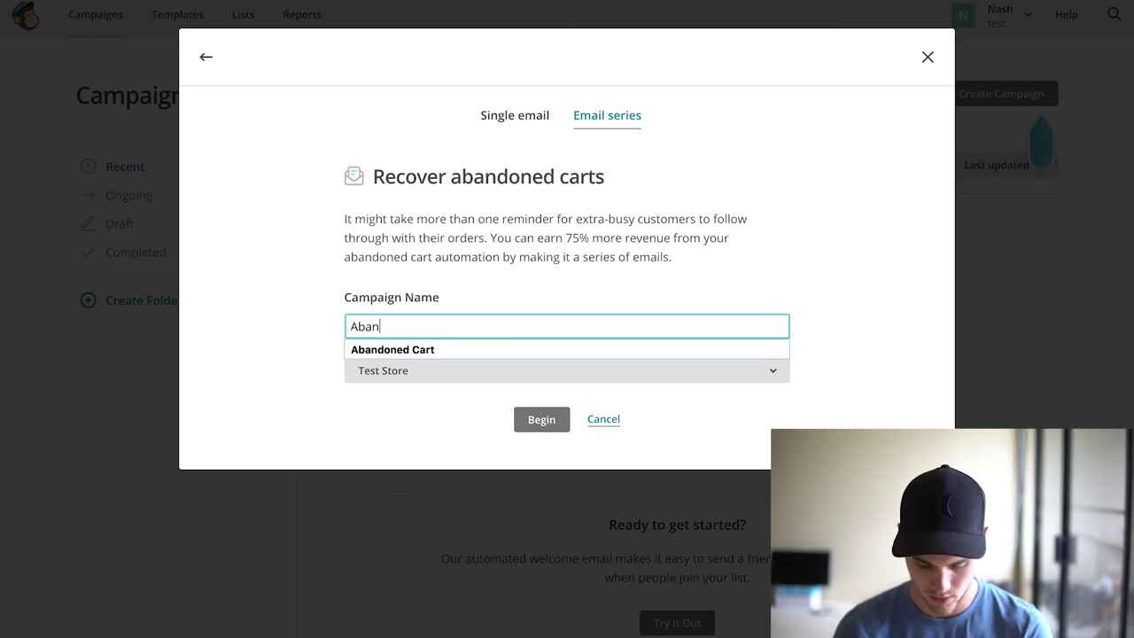
pyautogui.write('doned Cart')
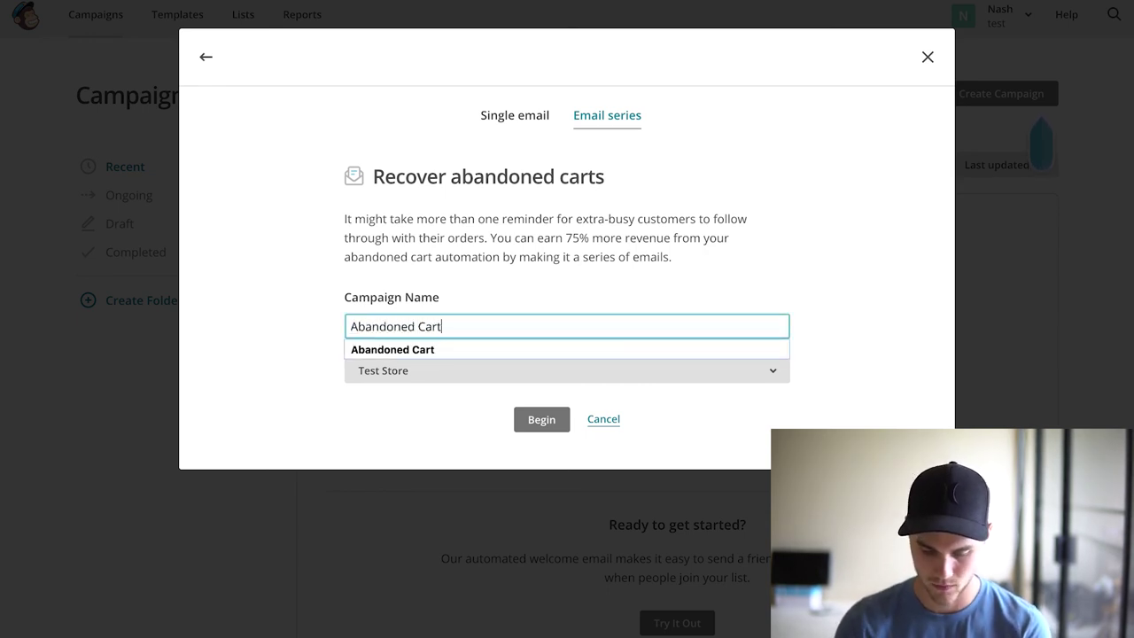
pyautogui.click(355, 350)
pyautogui.click(366, 381)
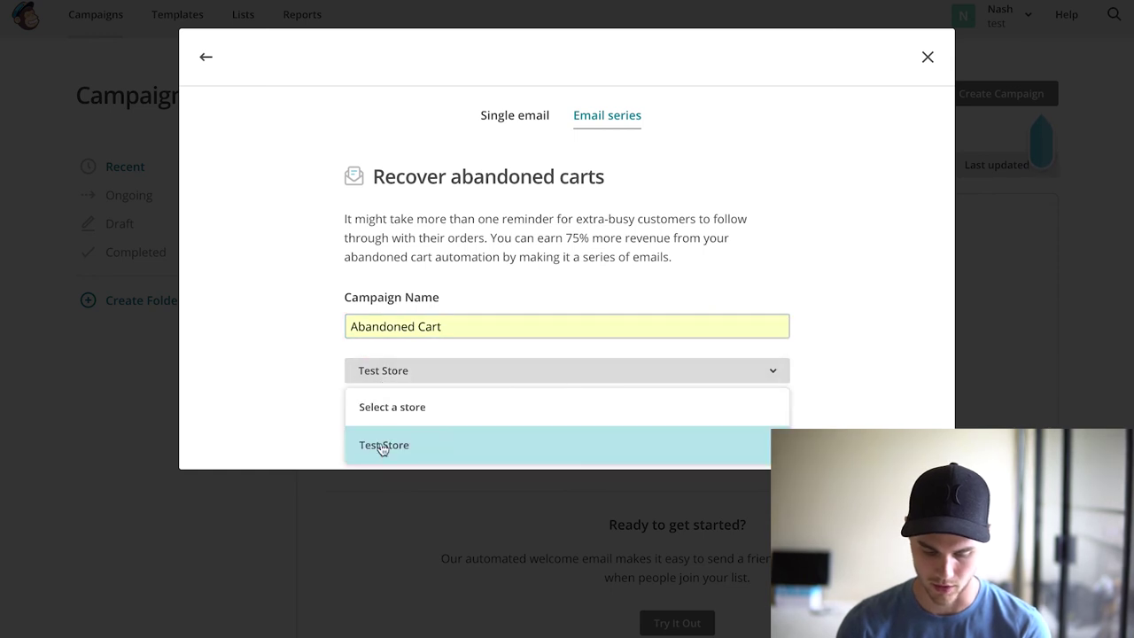
pyautogui.click(188, 450)
# Create the Abandoned Cart series workflow with its three default emails.
pyautogui.click(533, 423)
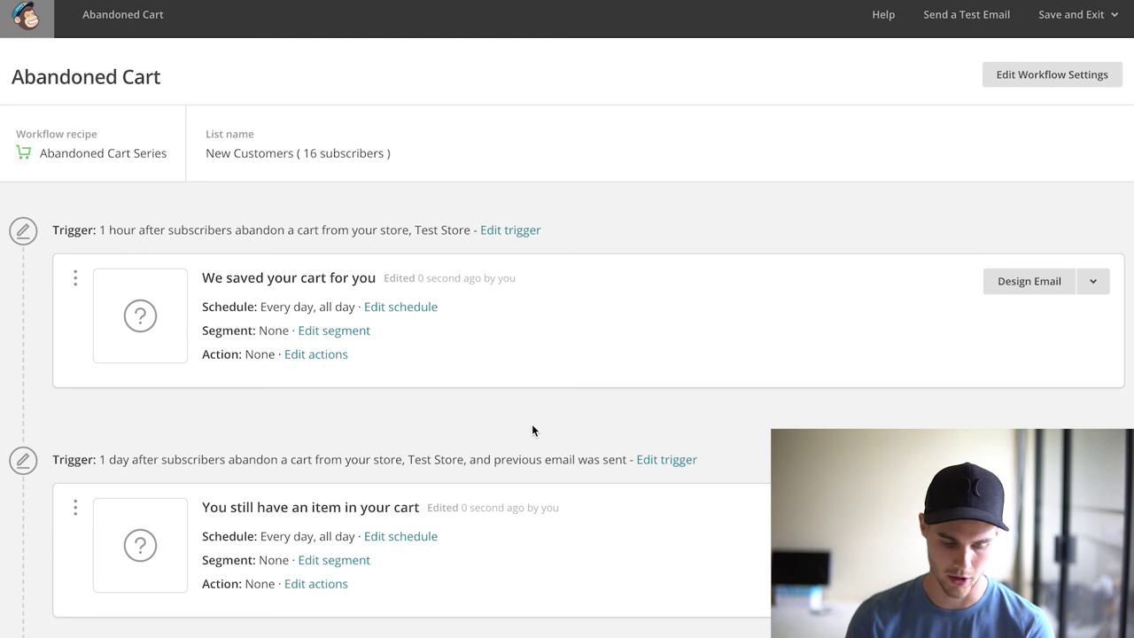
pyautogui.scroll(-1, 532, 430)
pyautogui.scroll(-3, 336, 308)
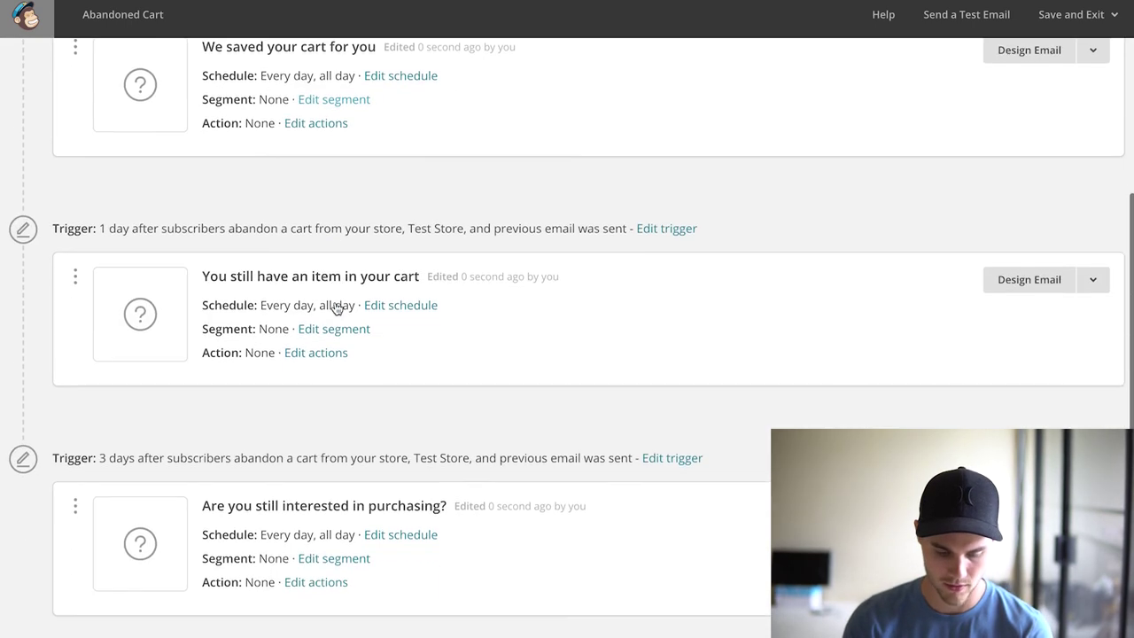
pyautogui.scroll(-1, 337, 308)
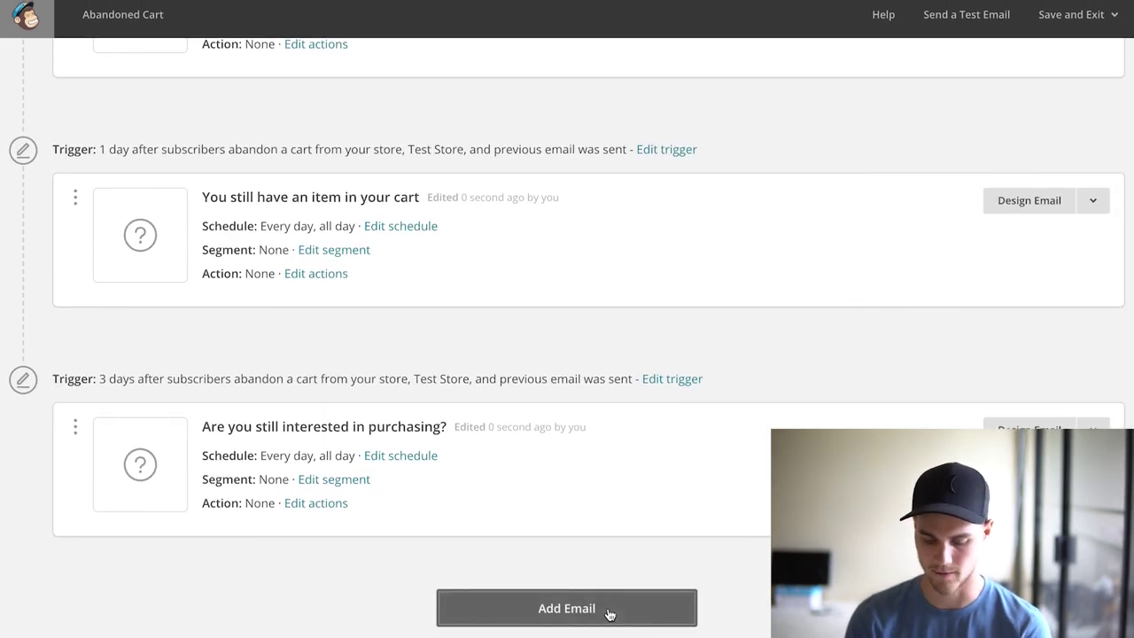
# Append Automation Email #4 to the end of the workflow.
pyautogui.click(609, 614)
pyautogui.scroll(-3, 451, 522)
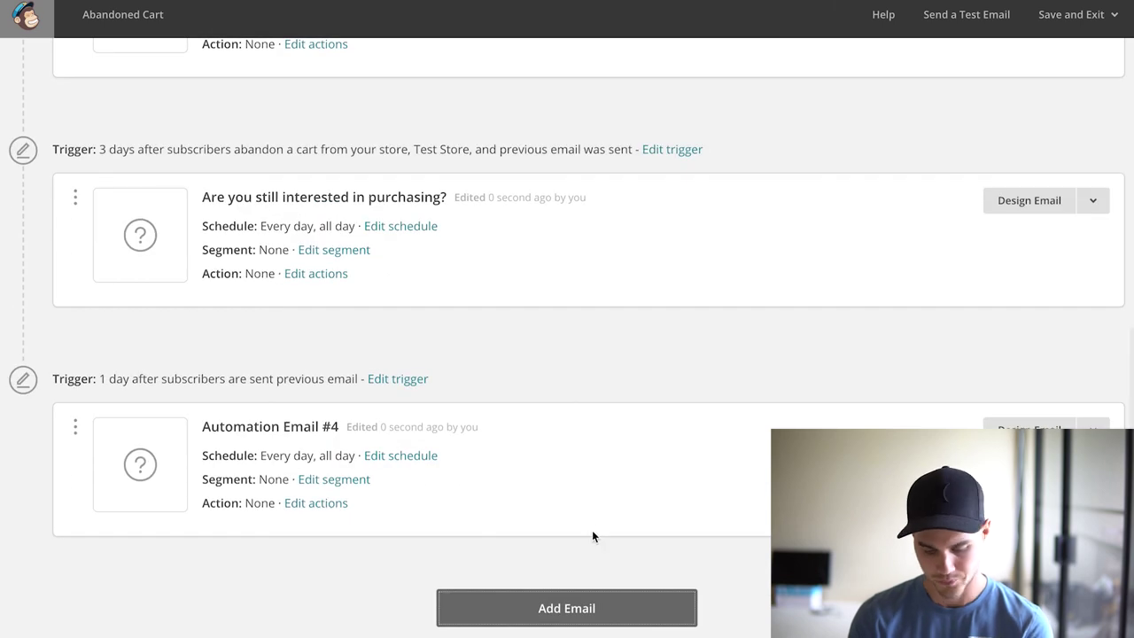
pyautogui.scroll(6, 594, 534)
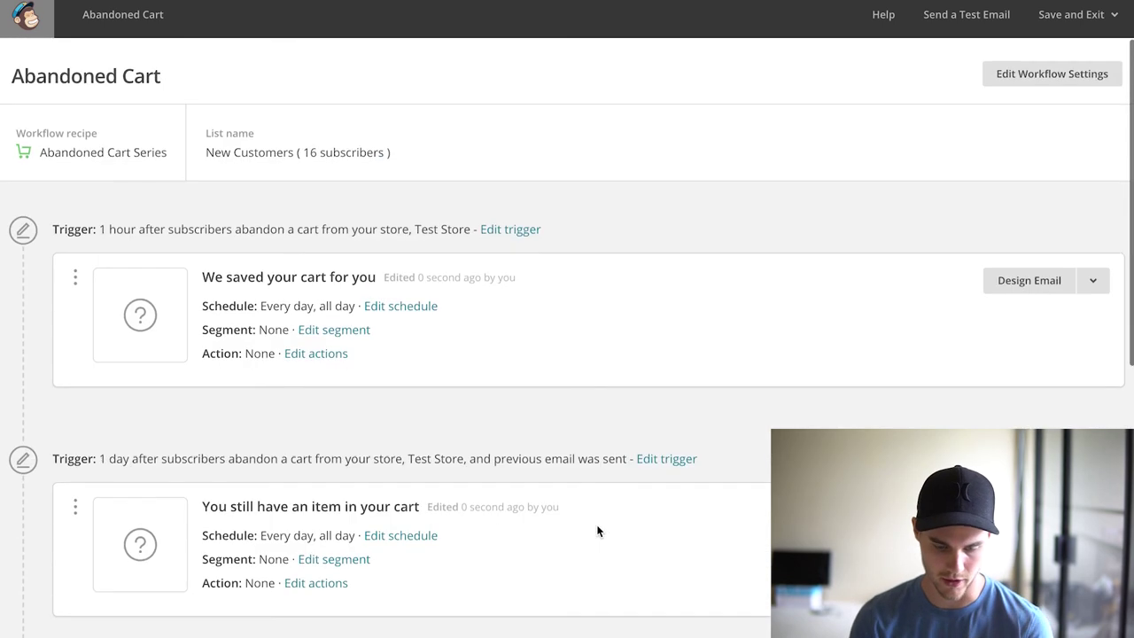
pyautogui.scroll(-1, 598, 531)
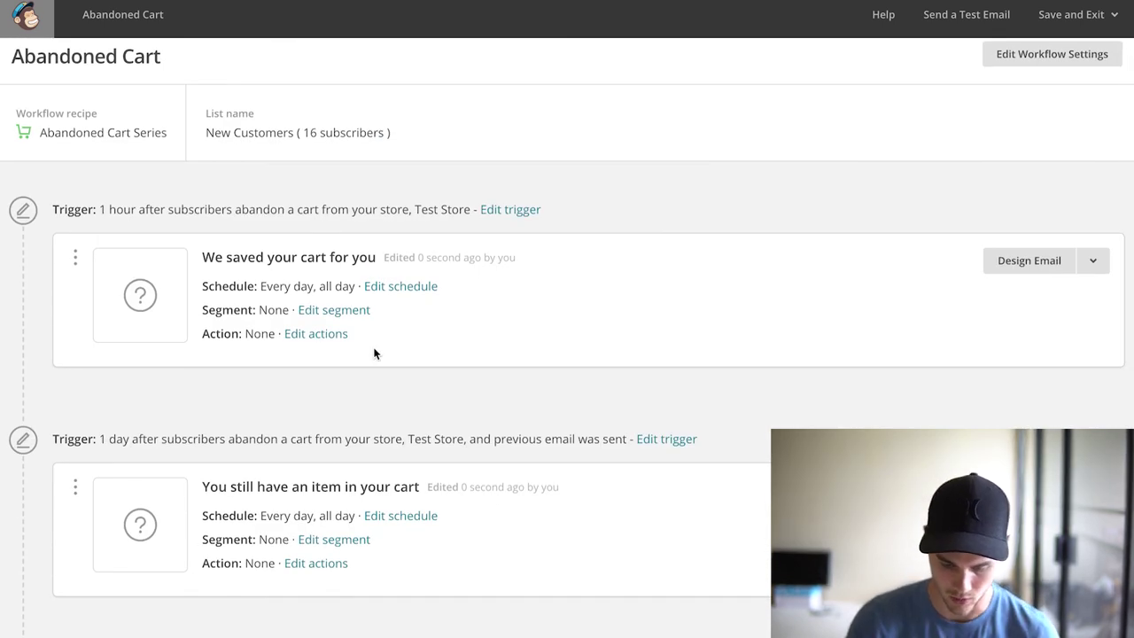
pyautogui.scroll(-1, 386, 344)
pyautogui.scroll(1, 374, 354)
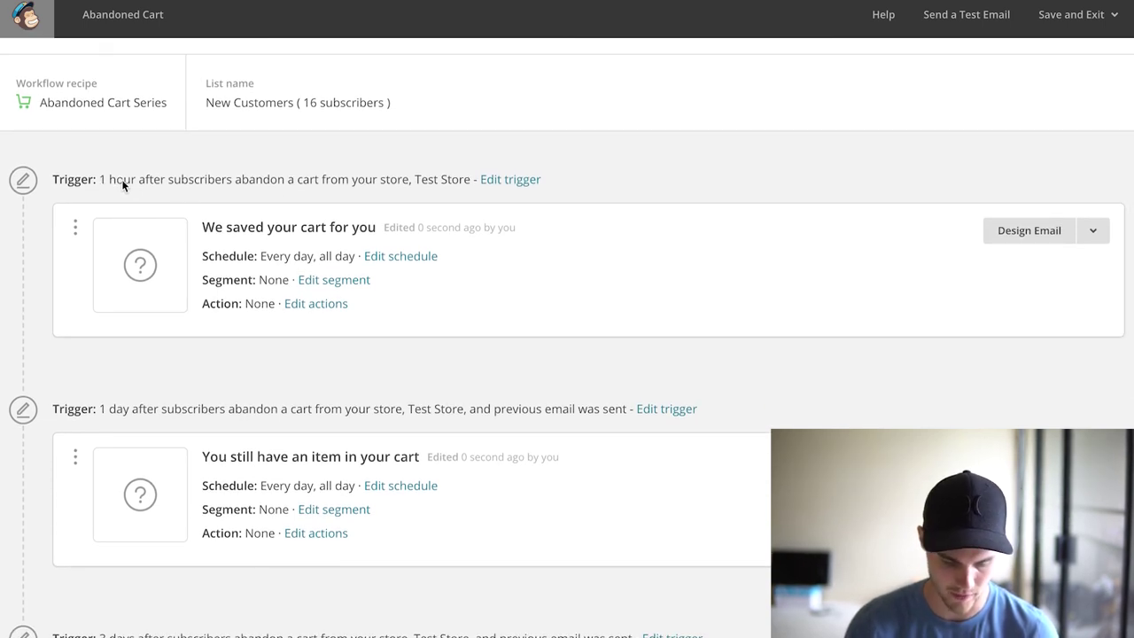
pyautogui.scroll(-3, 127, 412)
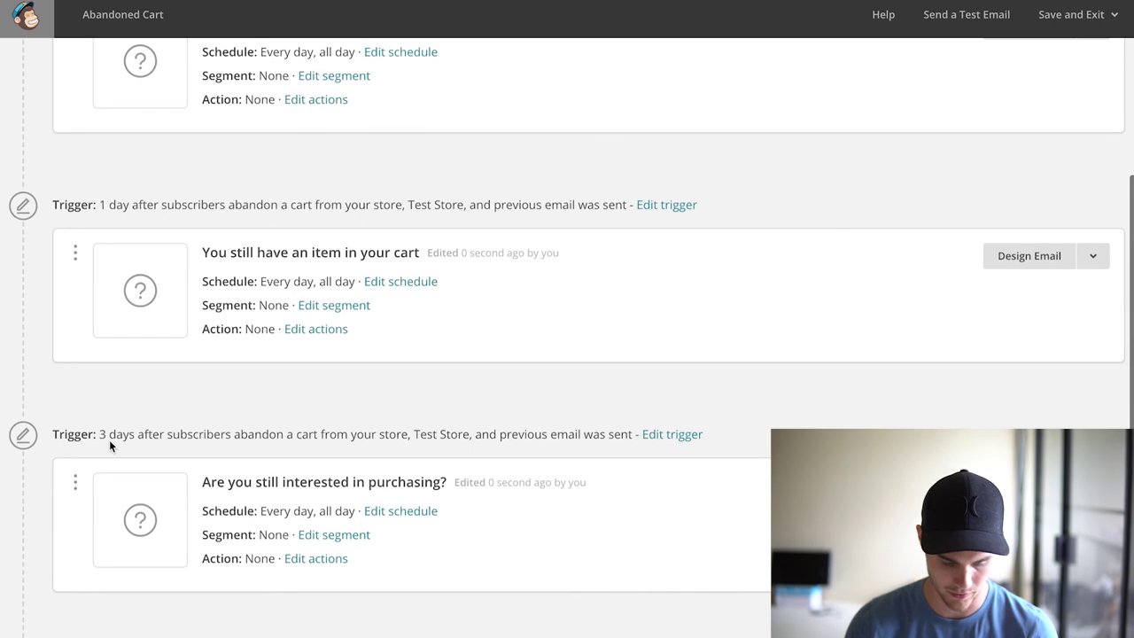
pyautogui.scroll(-3, 109, 443)
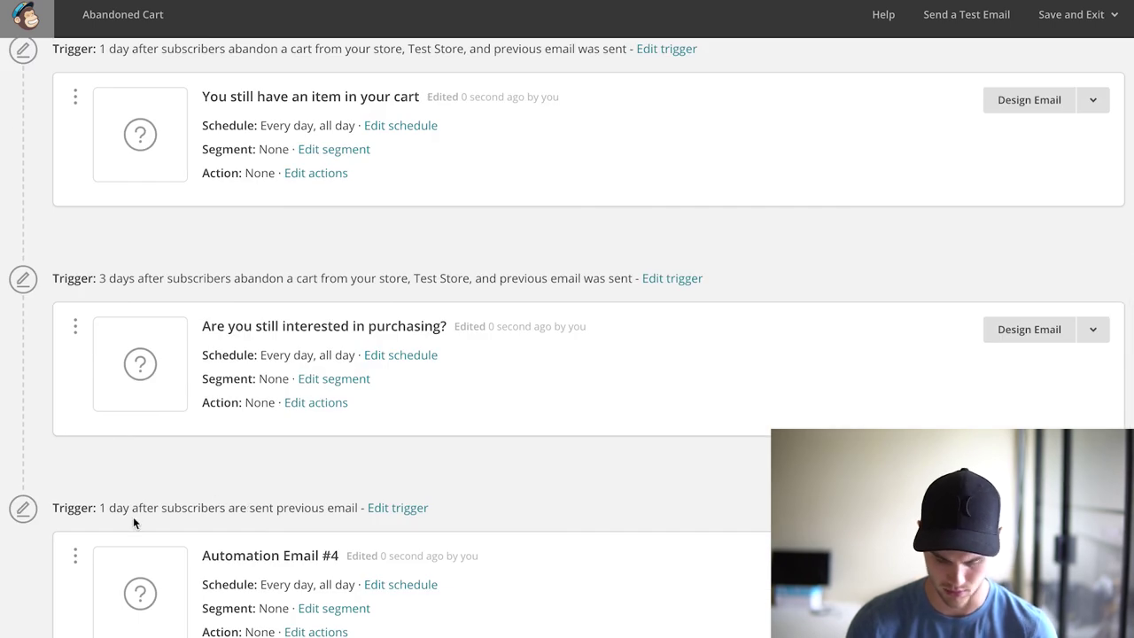
pyautogui.scroll(7, 405, 486)
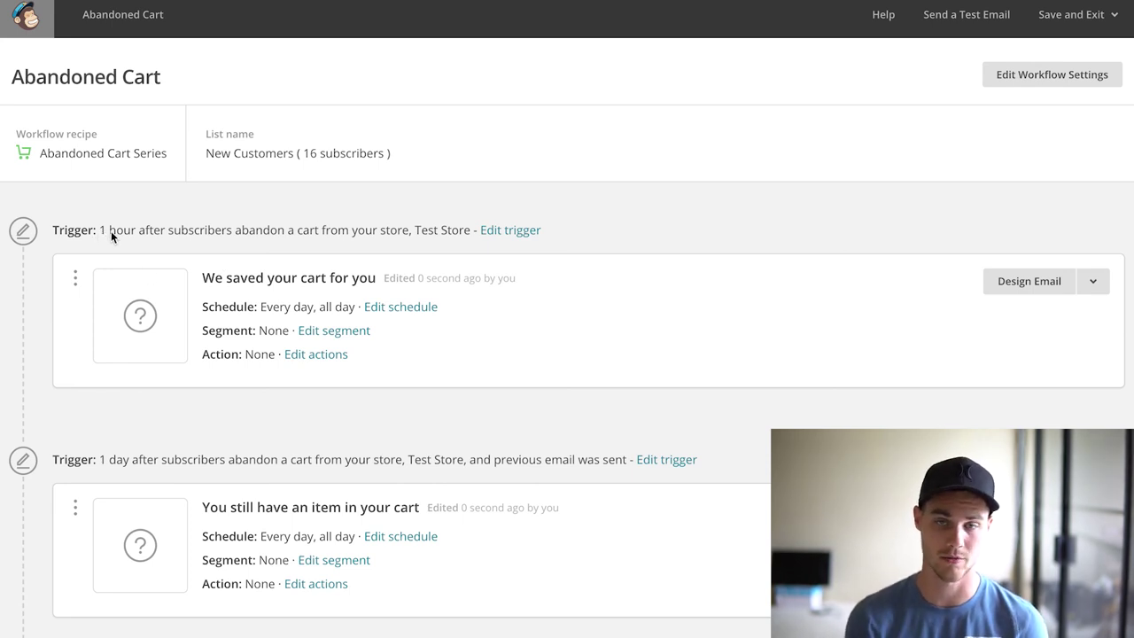
# Change the first email's delay to 4 hours and keep the second at 1 day.
pyautogui.click(521, 231)
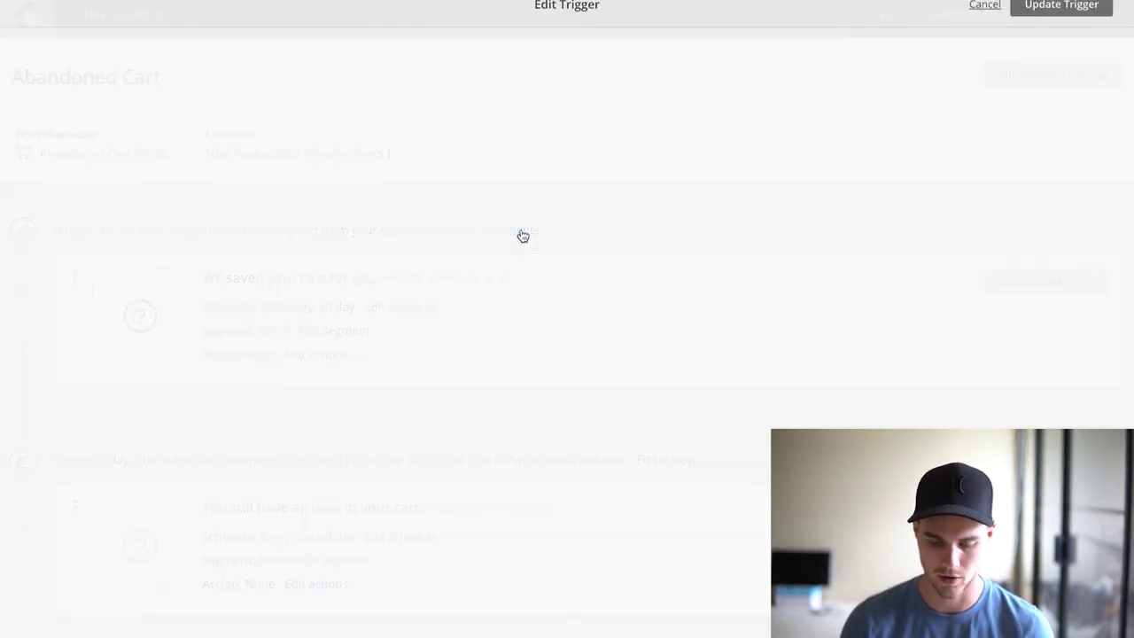
pyautogui.click(125, 228)
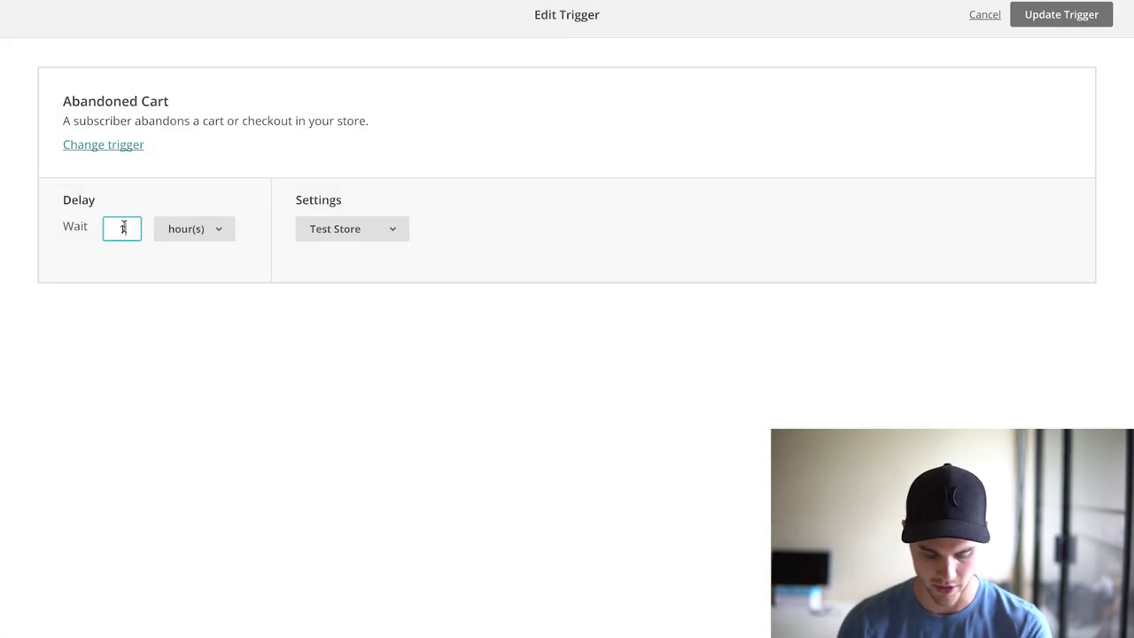
pyautogui.press('BackSpace')
pyautogui.write('4')
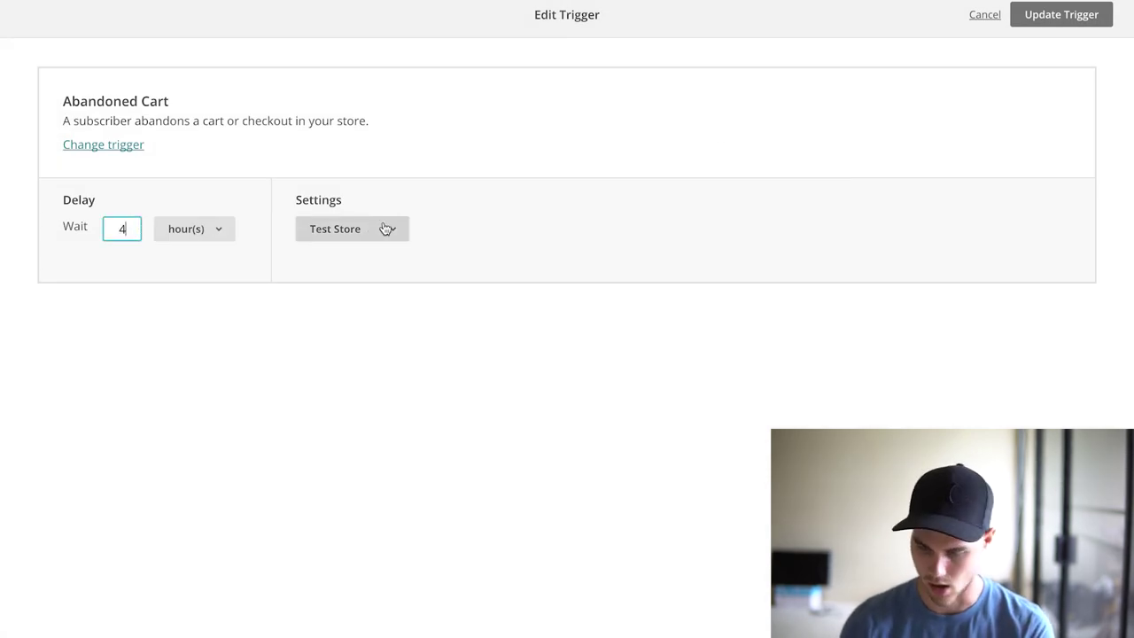
pyautogui.click(1092, 19)
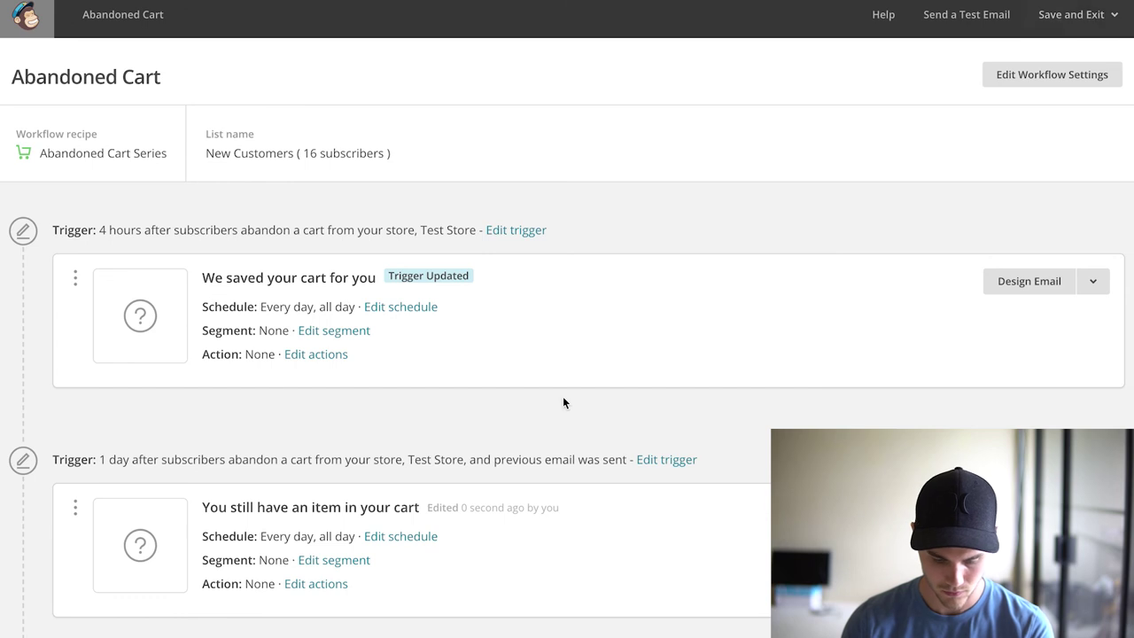
pyautogui.scroll(-2, 562, 399)
pyautogui.click(649, 327)
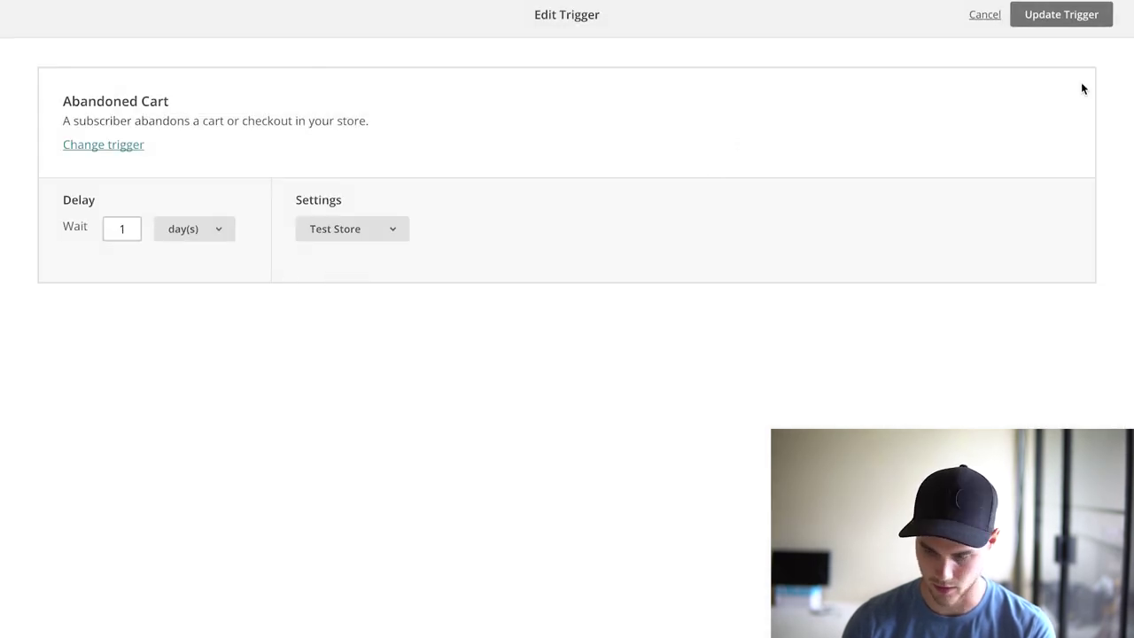
pyautogui.click(1077, 22)
# Set the third email's delay to 2 days and the fourth email's to 3 days.
pyautogui.scroll(-3, 450, 386)
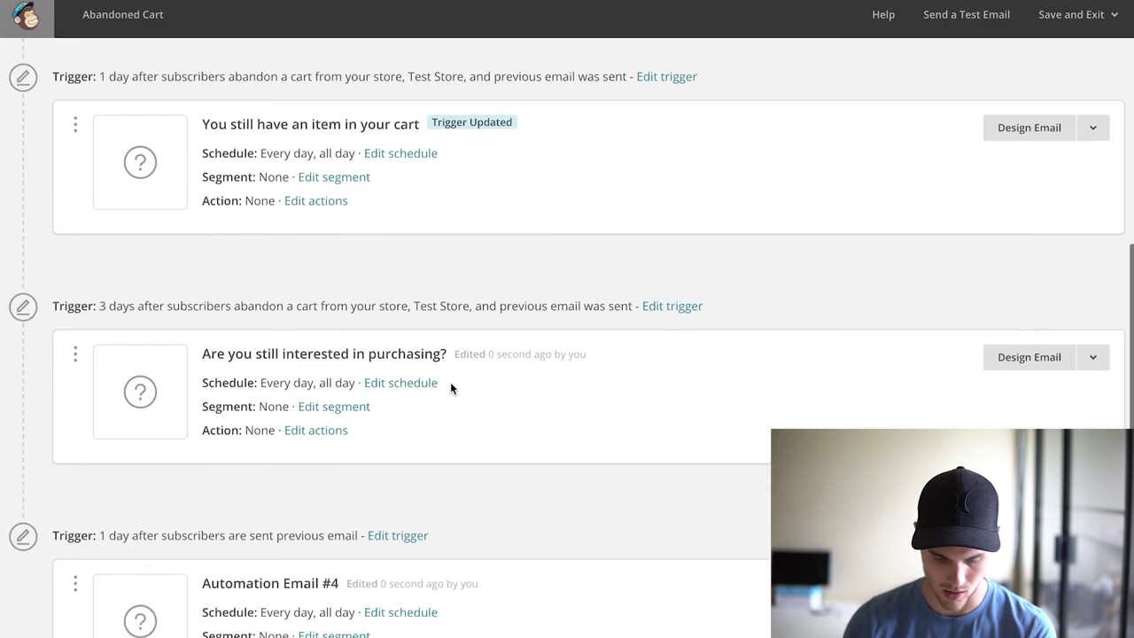
pyautogui.click(683, 304)
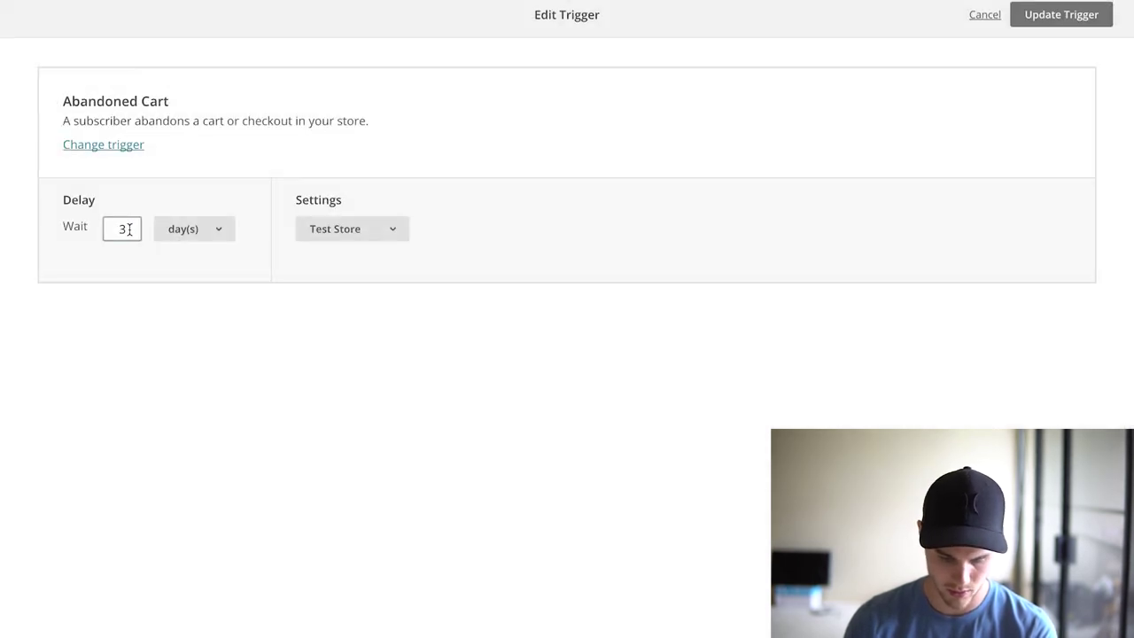
pyautogui.doubleClick(129, 230)
pyautogui.write('2')
pyautogui.click(1102, 15)
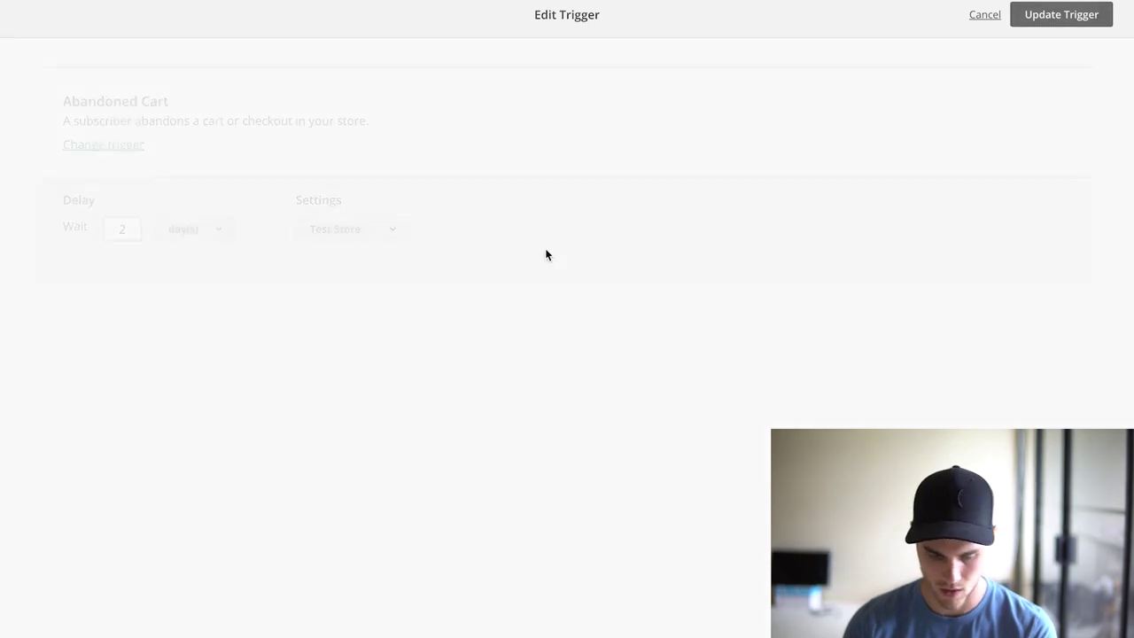
pyautogui.scroll(-3, 545, 252)
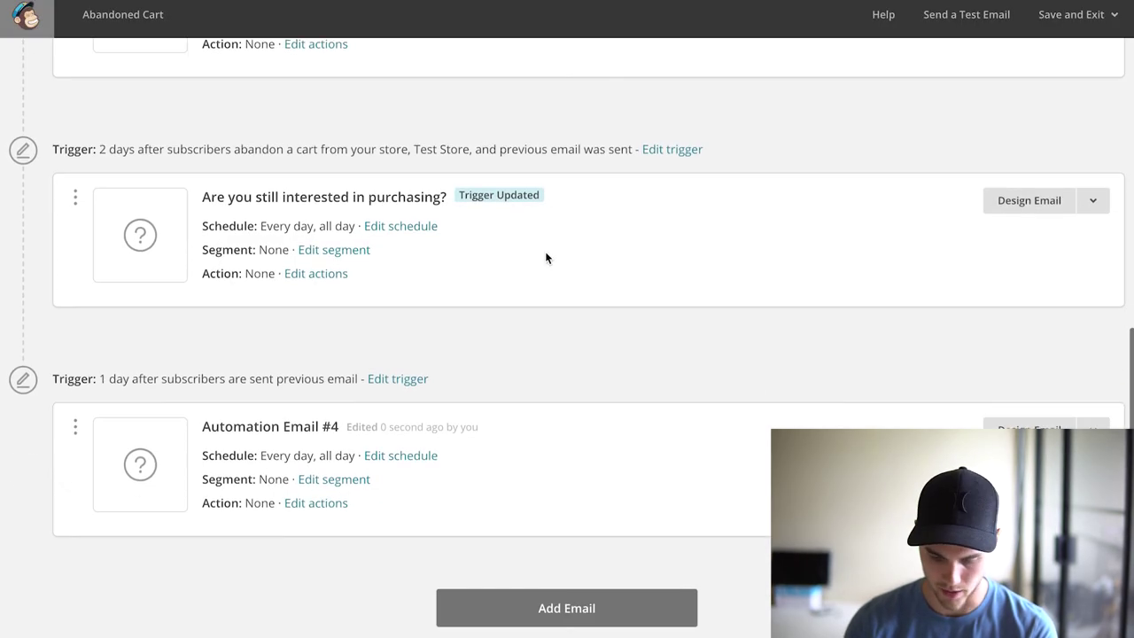
pyautogui.click(398, 380)
pyautogui.moveTo(133, 249); pyautogui.dragTo(94, 255)
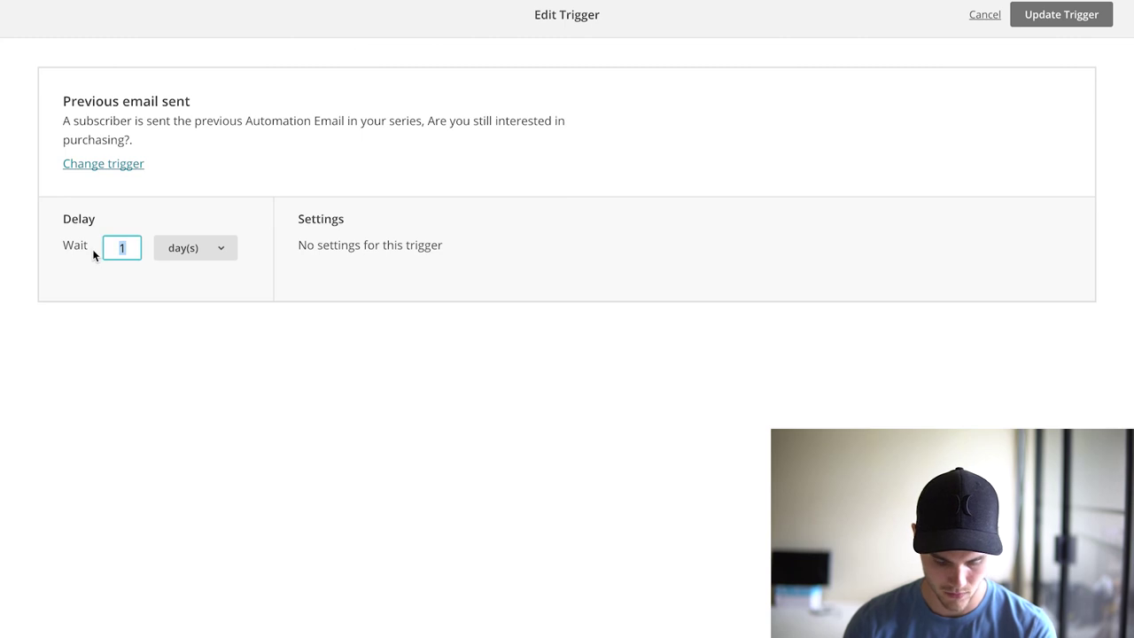
pyautogui.write('3')
pyautogui.click(1057, 22)
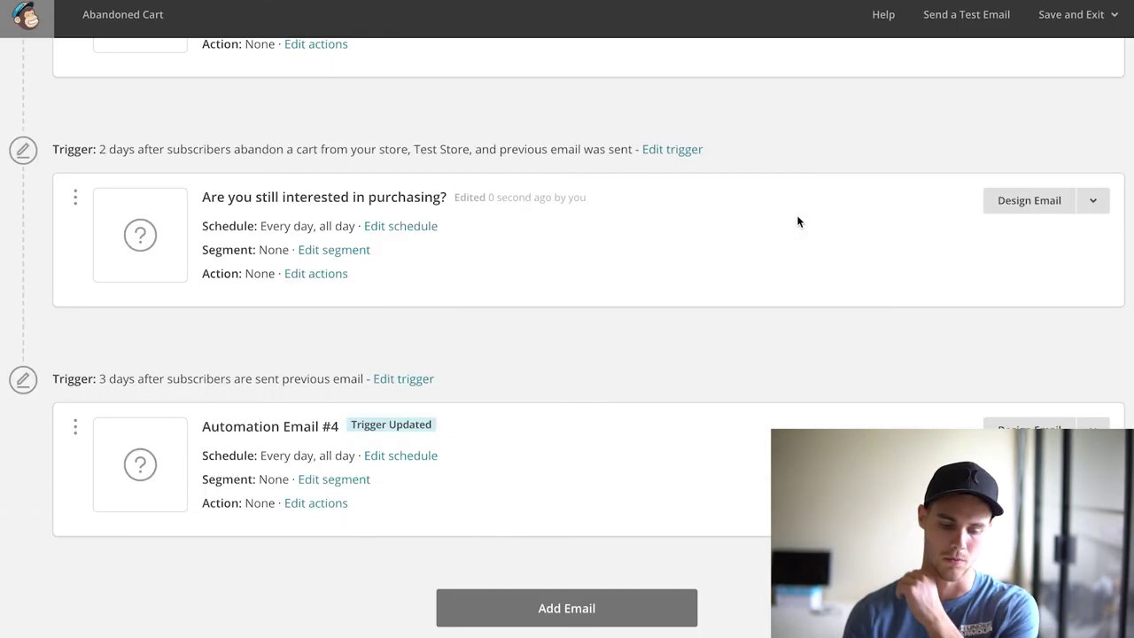
pyautogui.scroll(6, 797, 217)
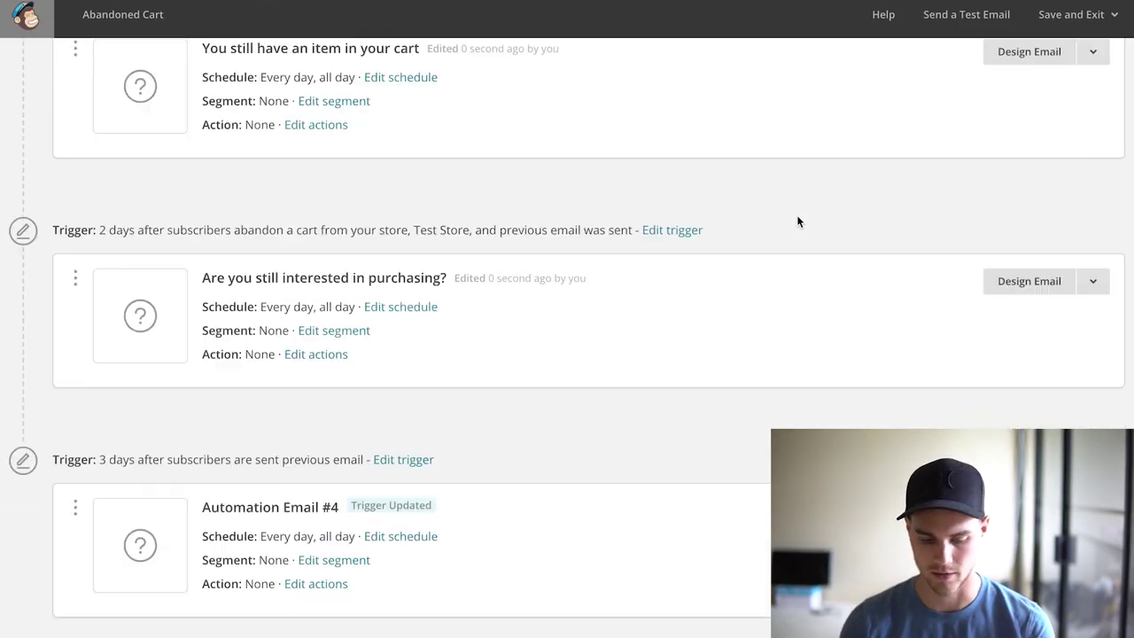
pyautogui.scroll(-1, 796, 223)
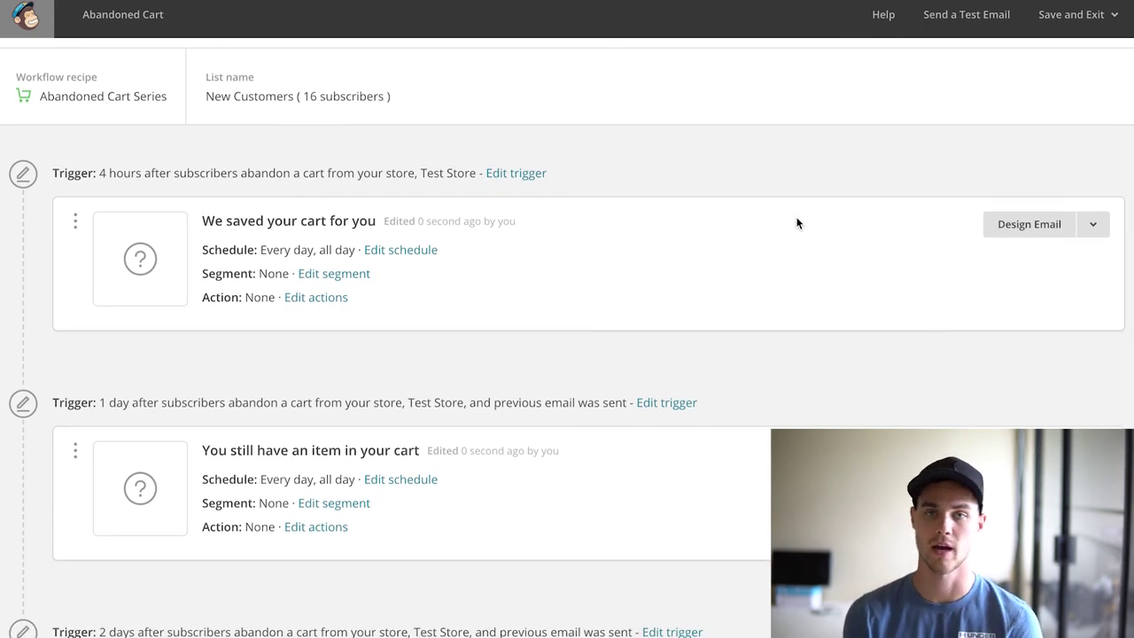
pyautogui.scroll(-1, 796, 223)
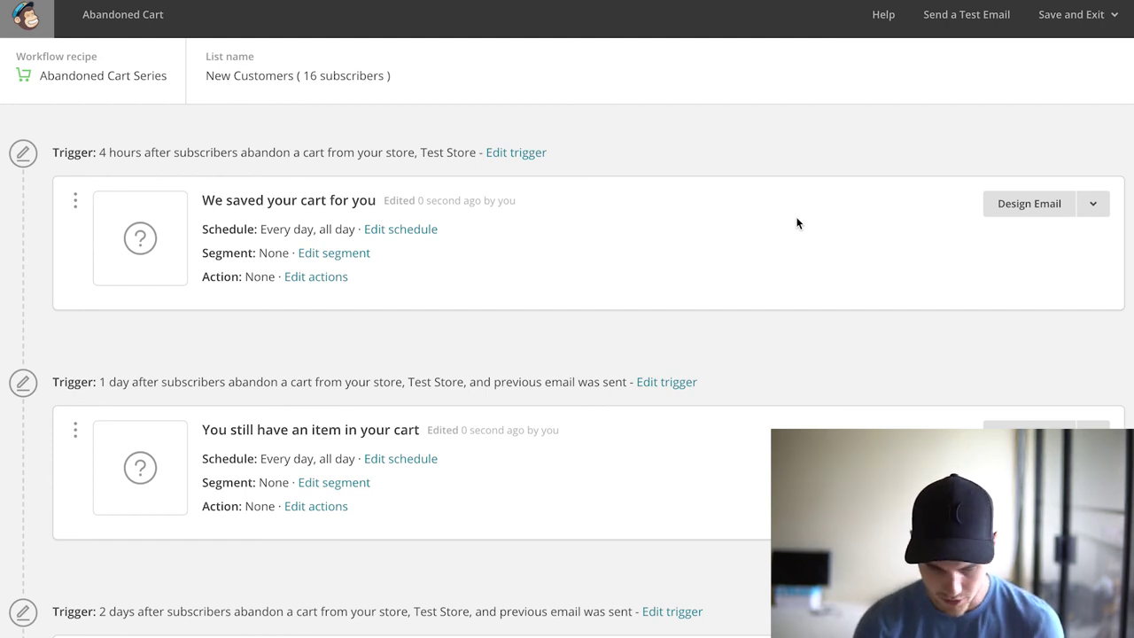
# Name the first cart email AC_1 with subject 'Did you forget something?' and select the sender name.
pyautogui.click(1032, 204)
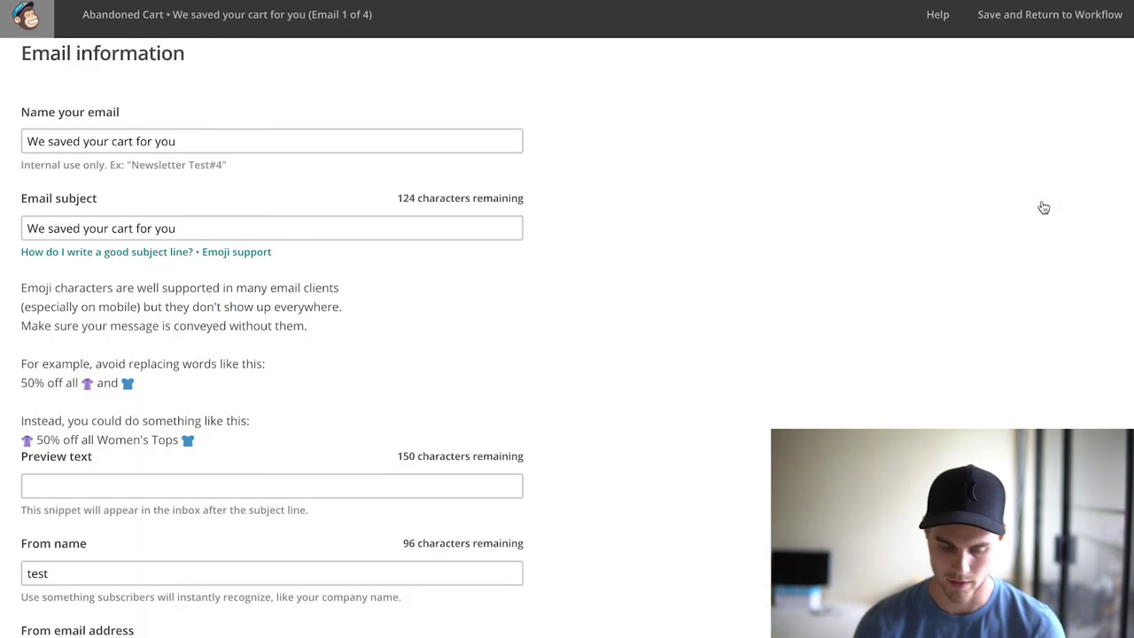
pyautogui.click(27, 142)
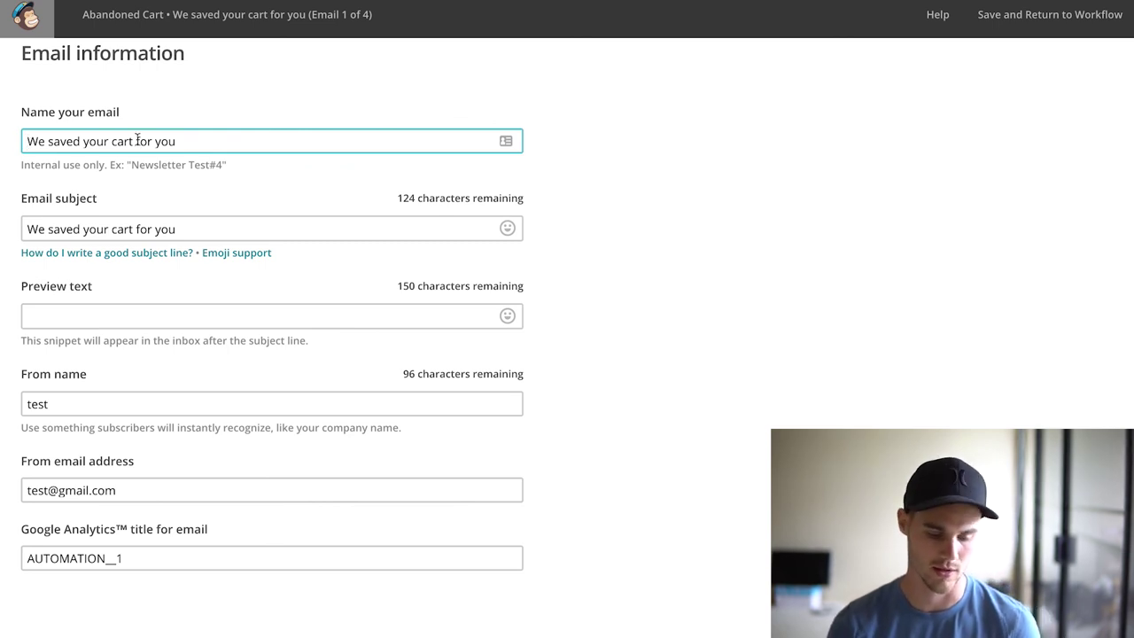
pyautogui.tripleClick(137, 141)
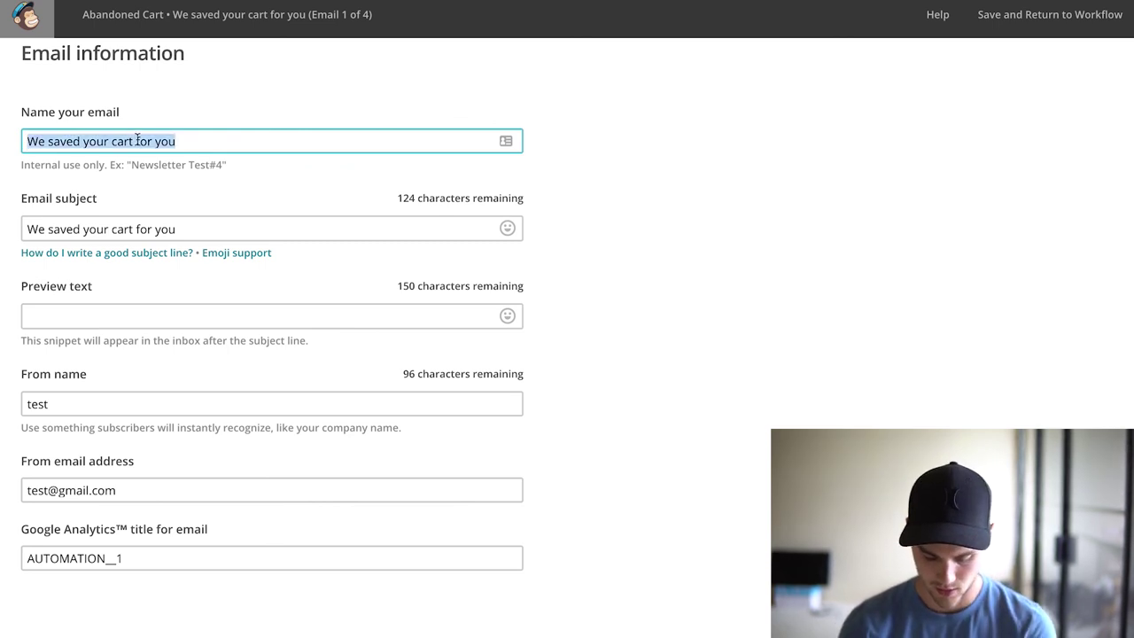
pyautogui.write('AC')
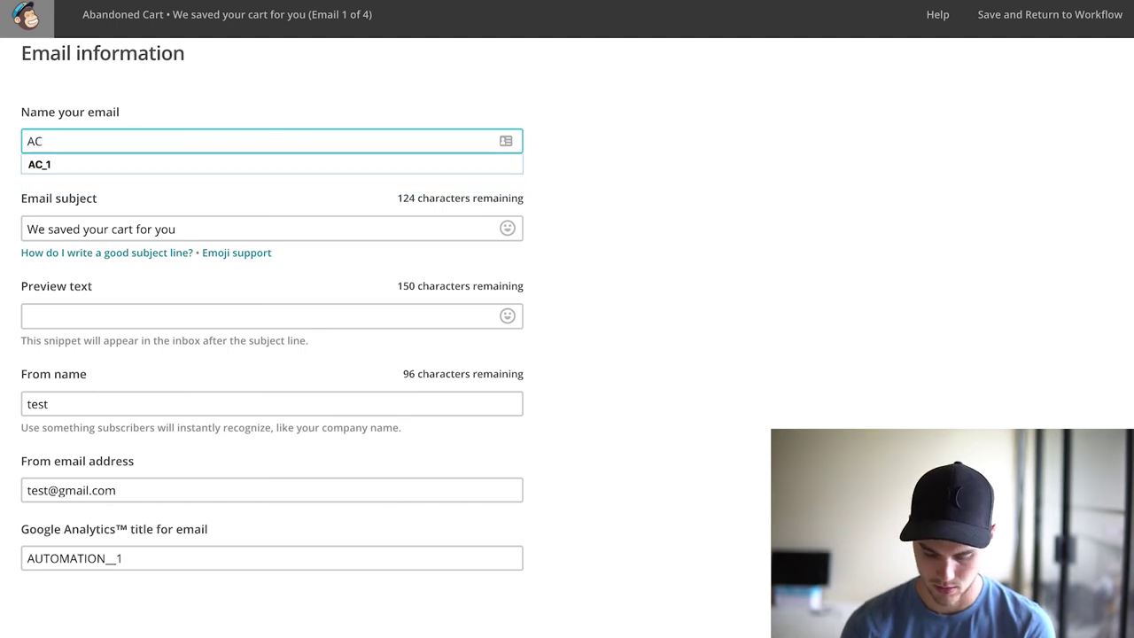
pyautogui.write('_1')
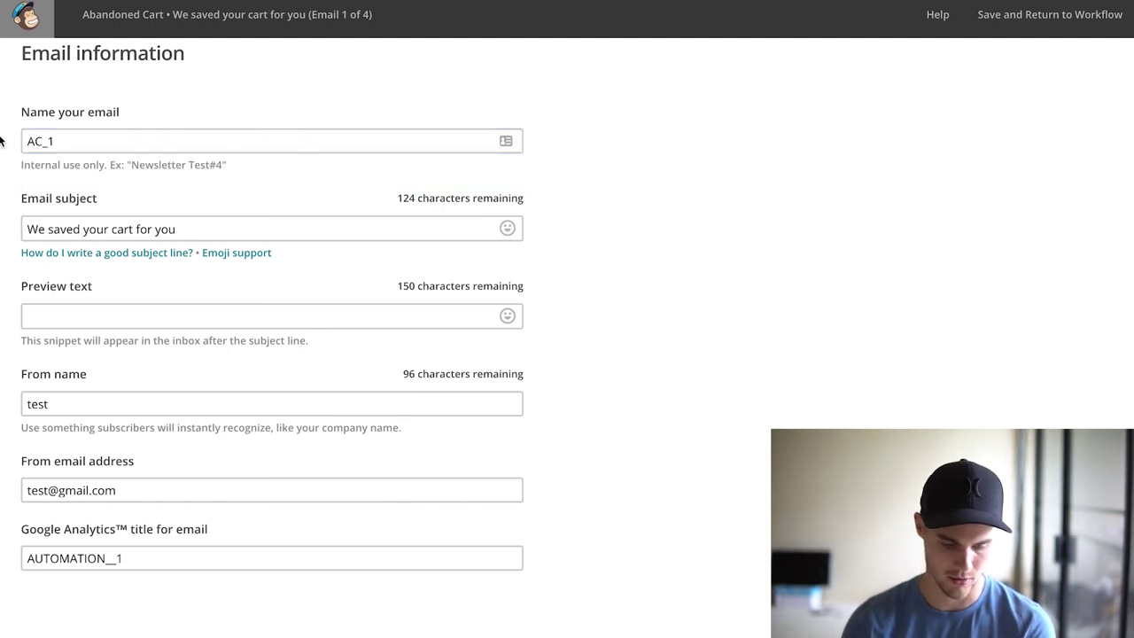
pyautogui.click(51, 231)
pyautogui.tripleClick(51, 230)
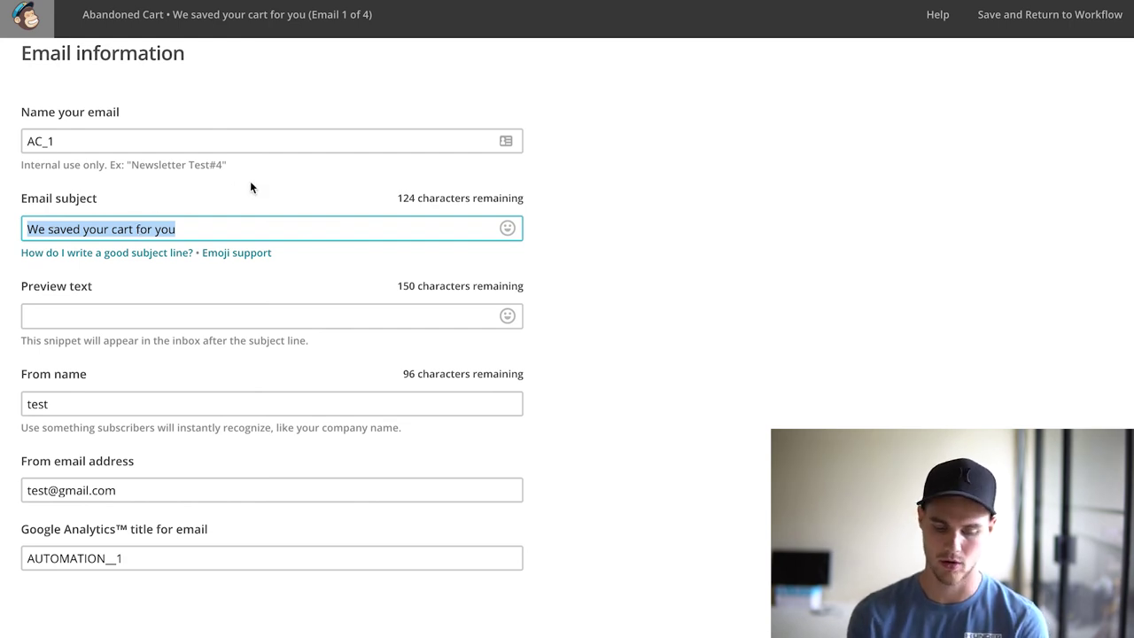
pyautogui.write('Did y')
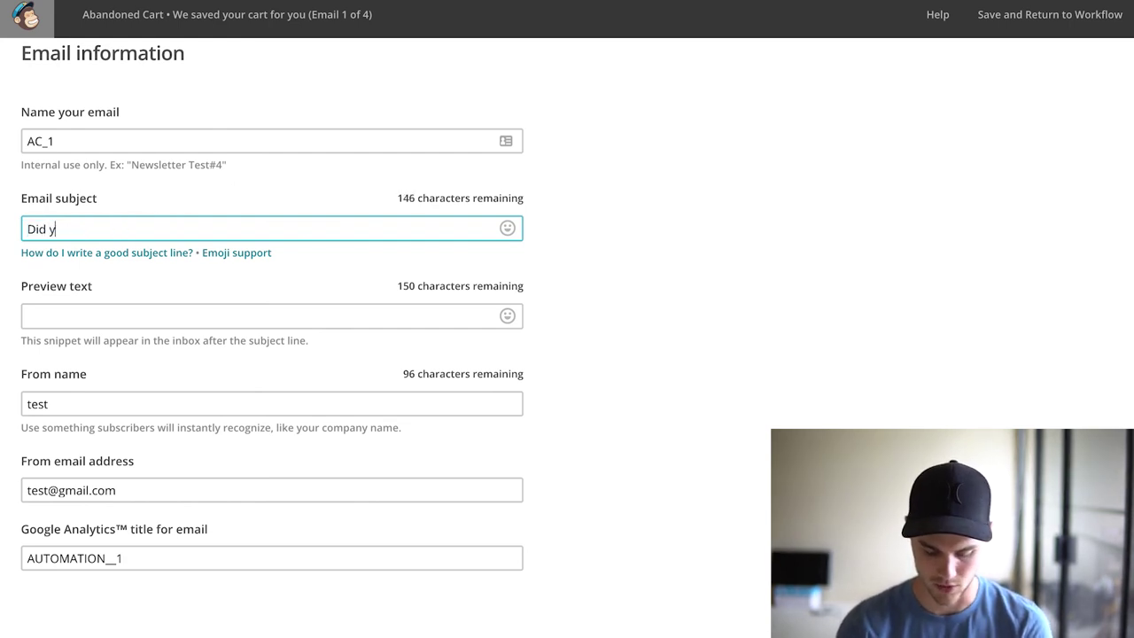
pyautogui.write('ou forget ')
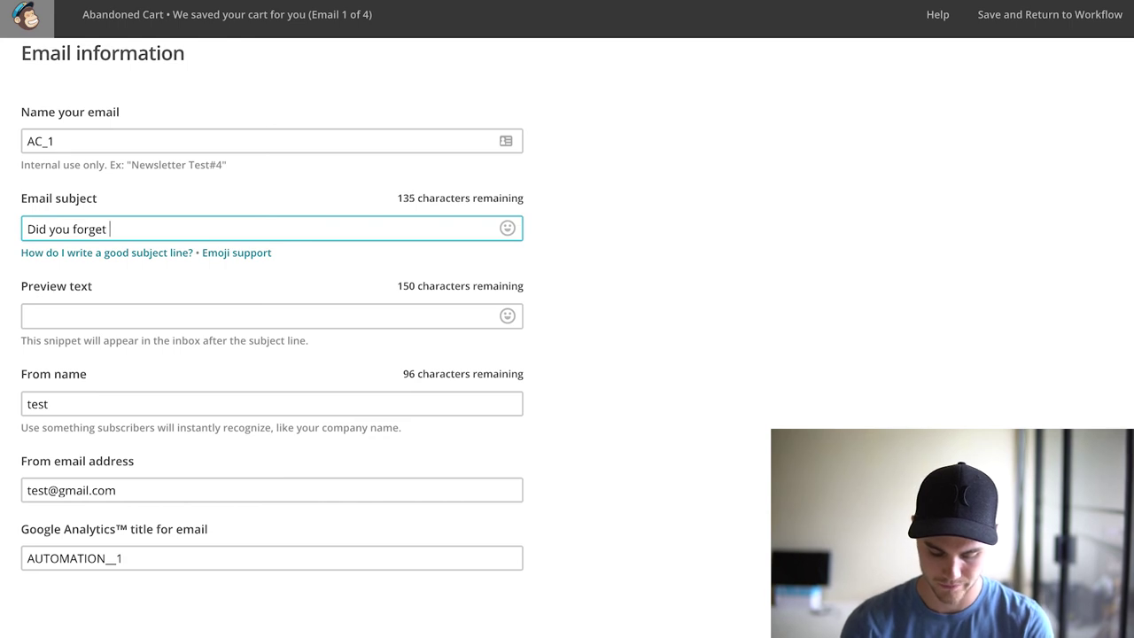
pyautogui.write('something?')
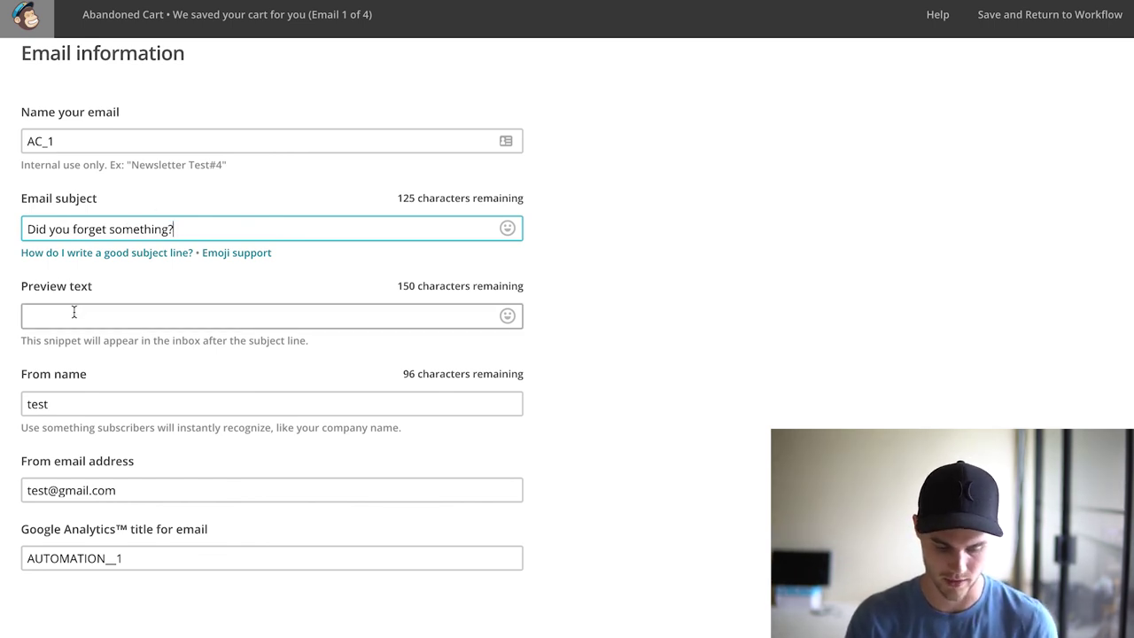
pyautogui.moveTo(51, 404); pyautogui.dragTo(20, 404)
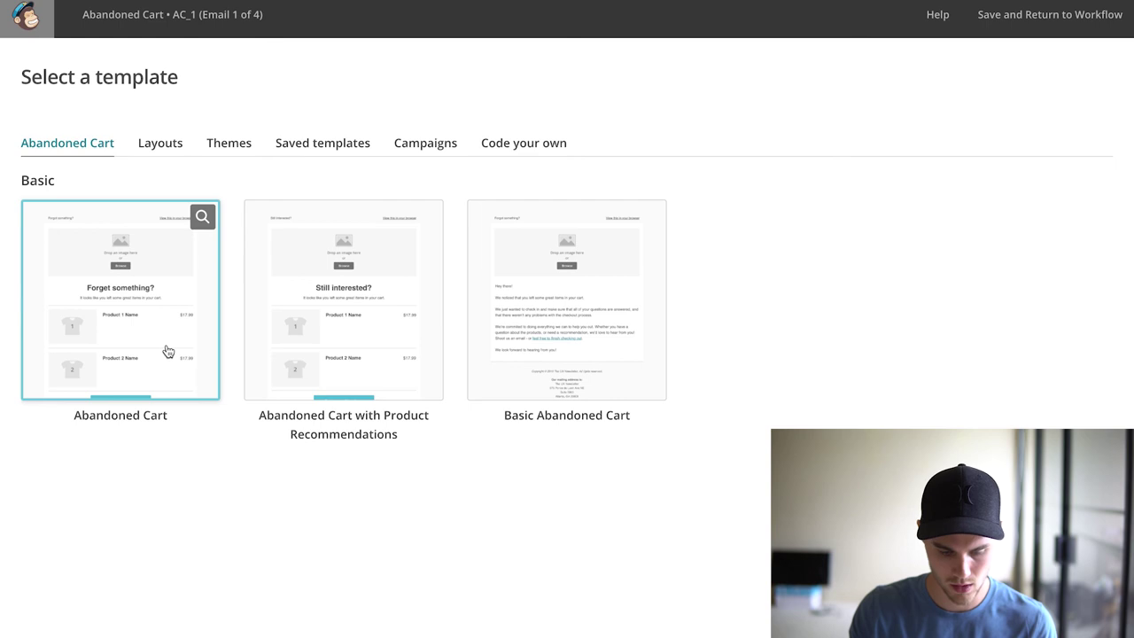
# Pick the basic Abandoned Cart template for AC_1.
pyautogui.click(182, 314)
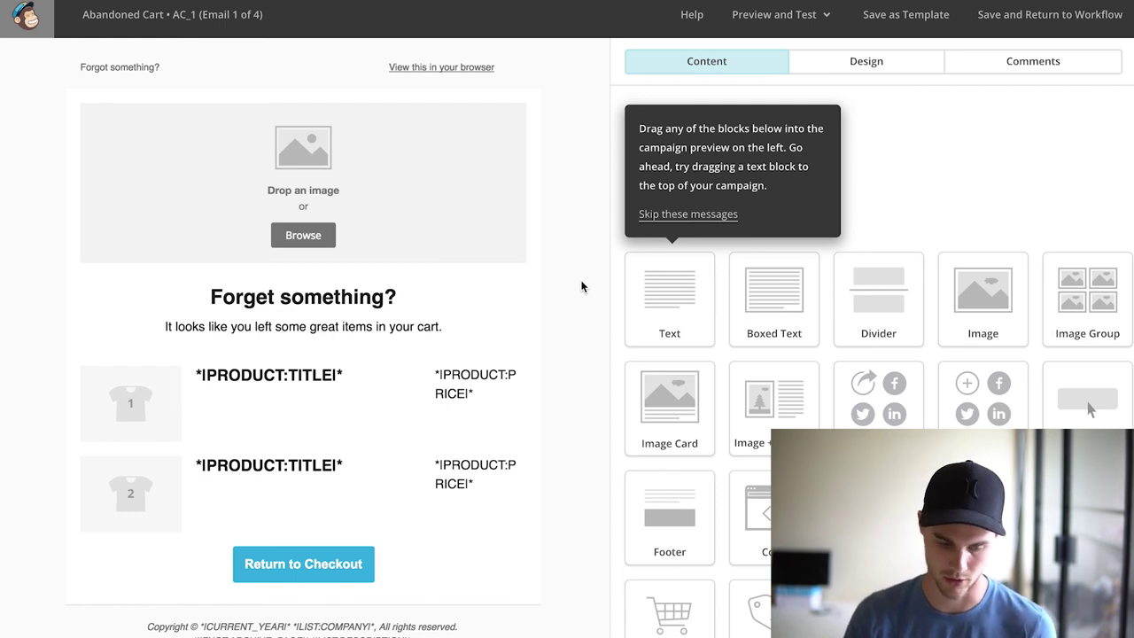
# Keep the Return to Checkout button linked to the Abandoned cart page after trying Anchor and Web address.
pyautogui.moveTo(339, 584)
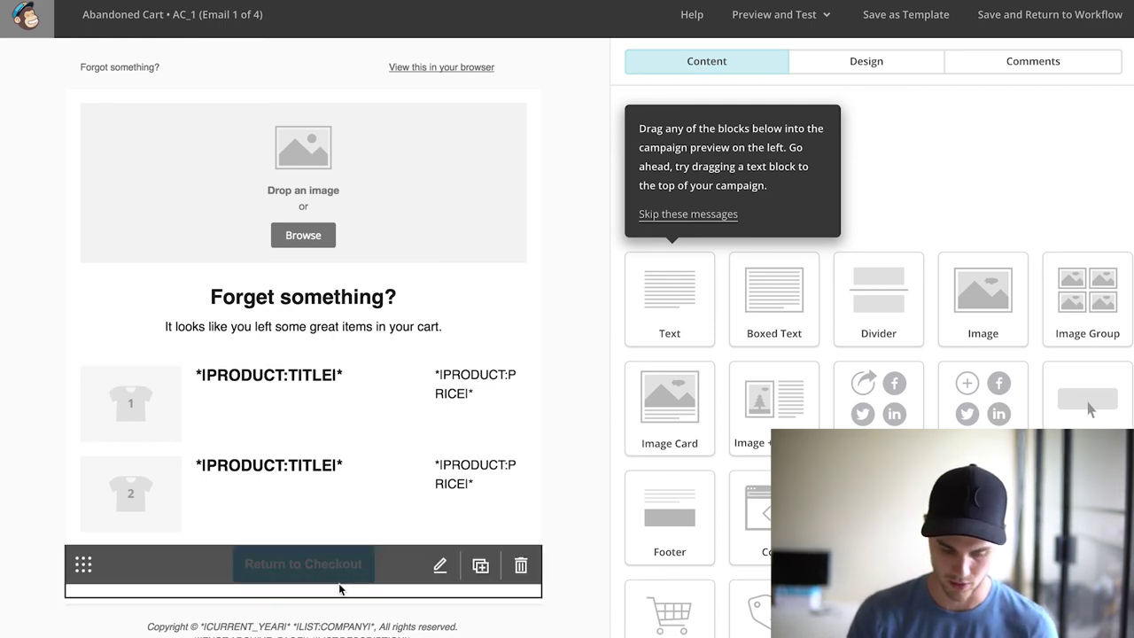
pyautogui.click(440, 568)
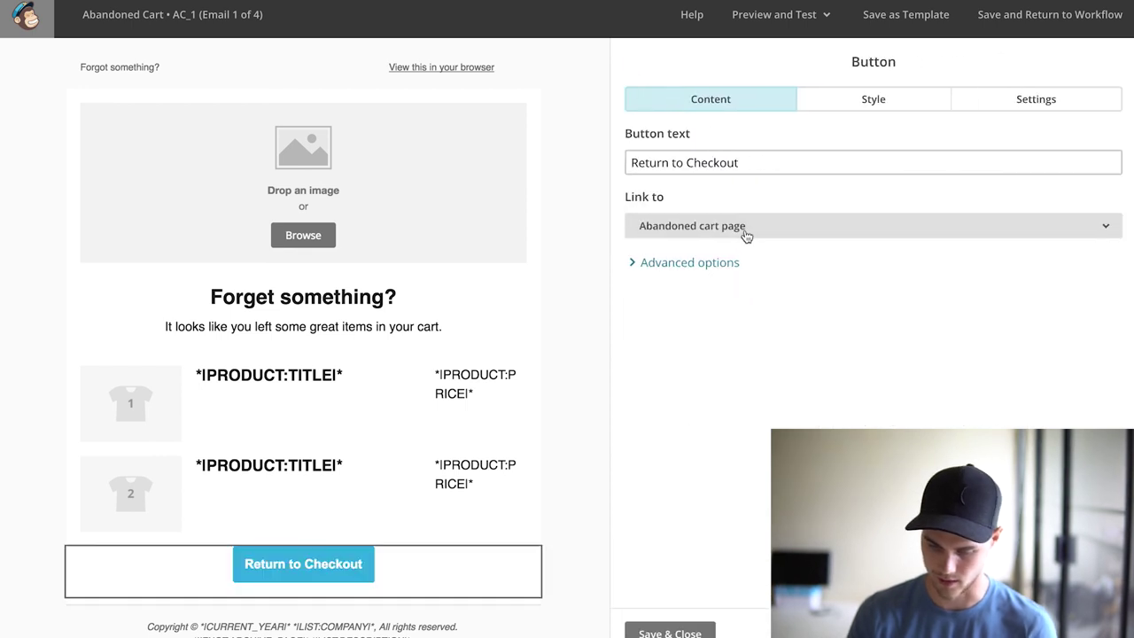
pyautogui.click(691, 236)
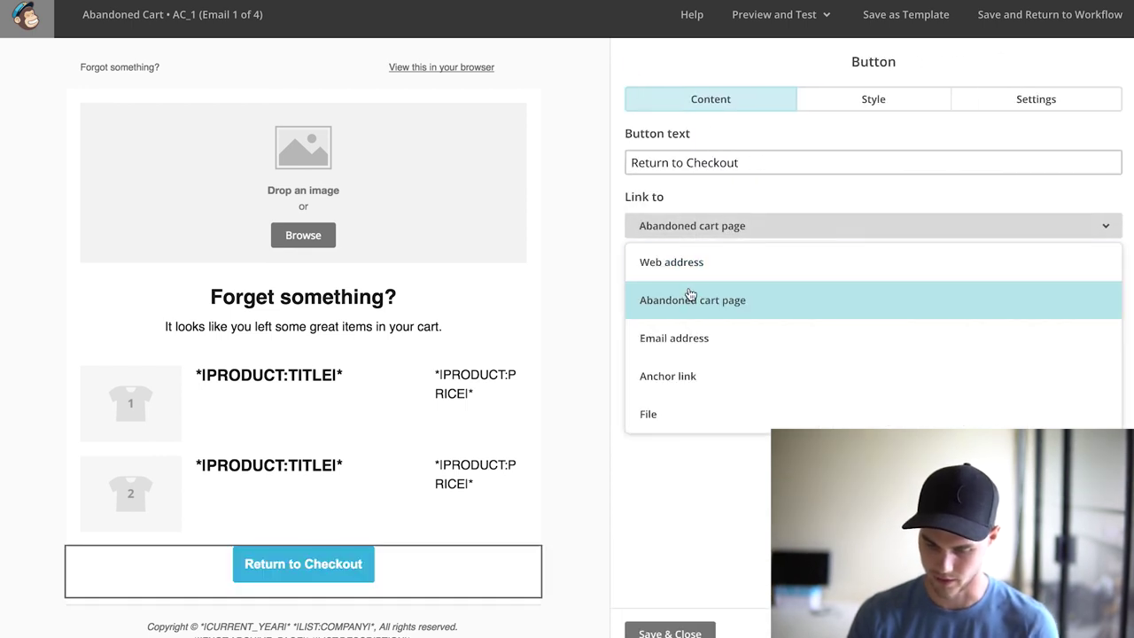
pyautogui.click(681, 390)
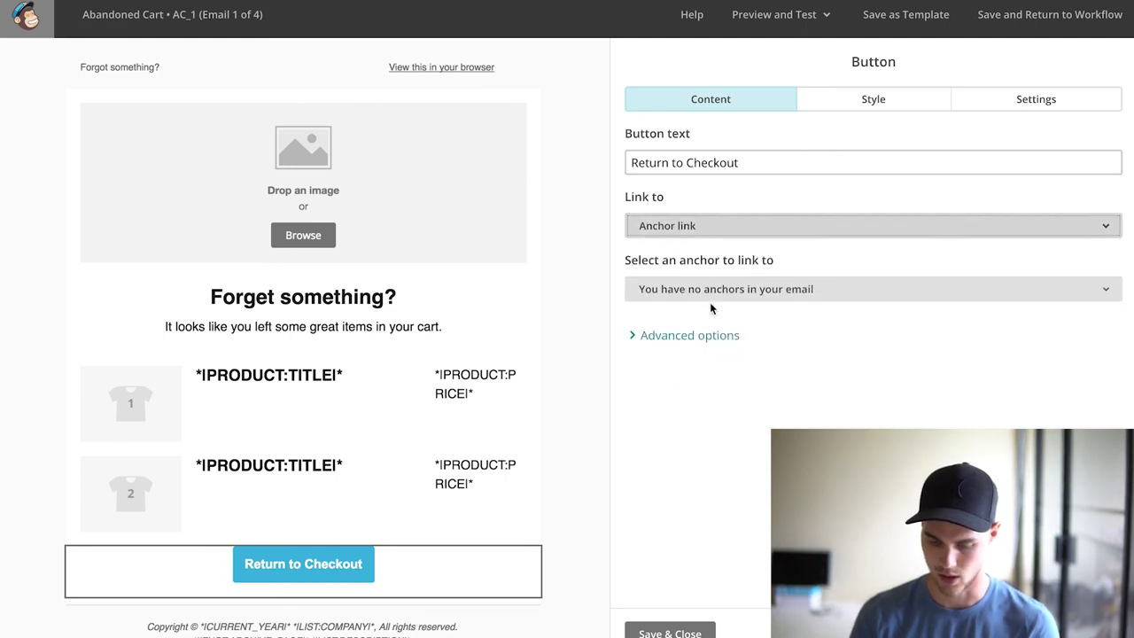
pyautogui.click(702, 226)
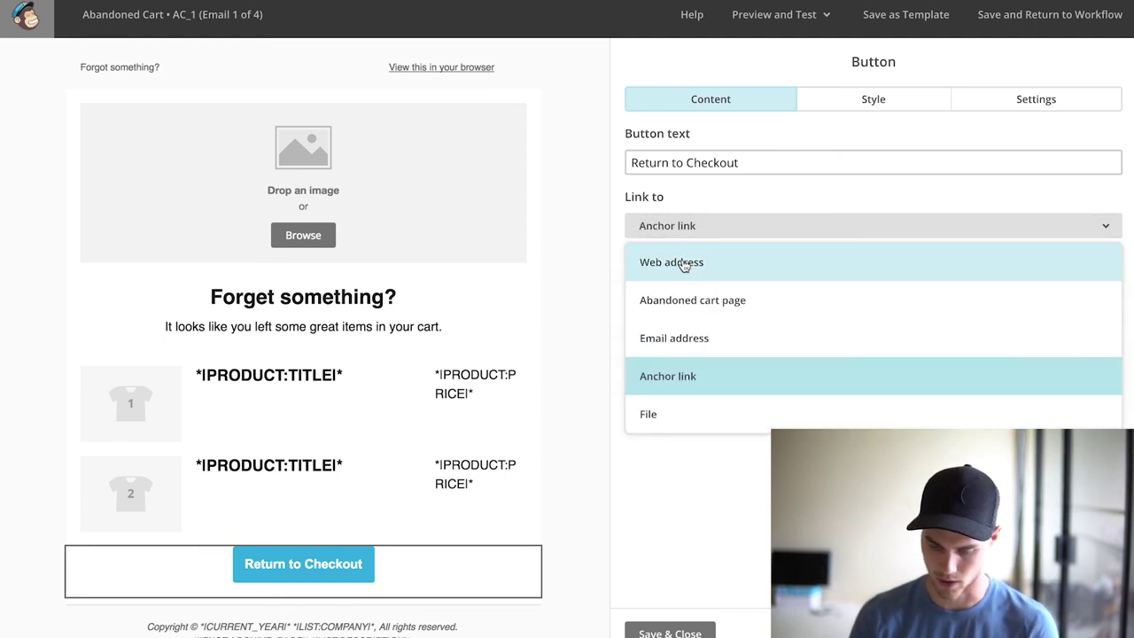
pyautogui.click(682, 264)
pyautogui.click(712, 229)
pyautogui.click(686, 302)
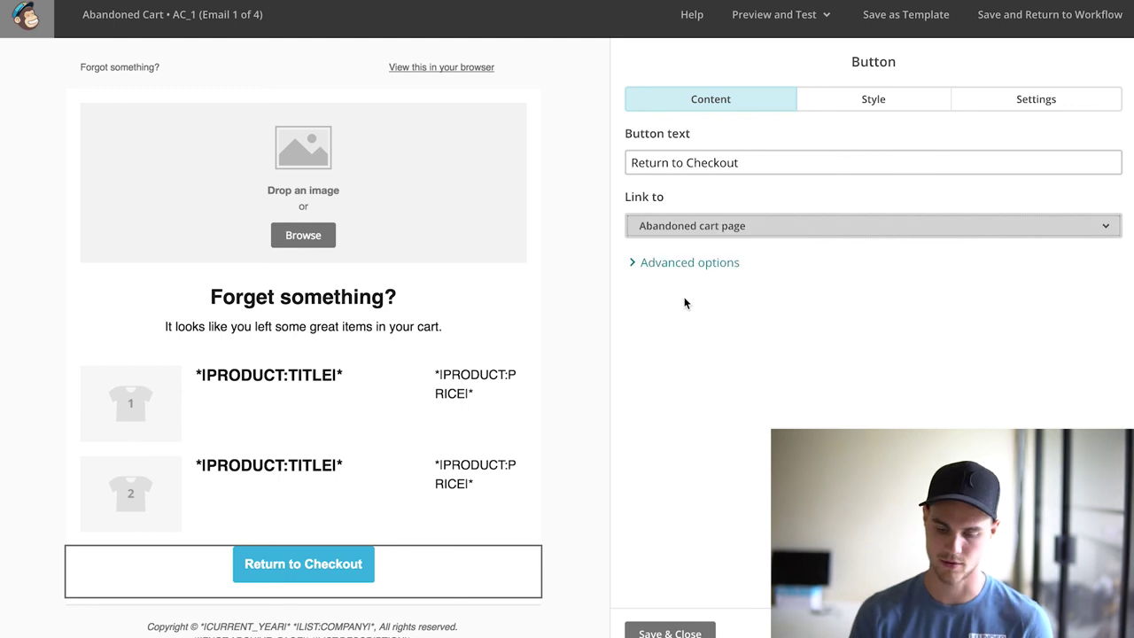
# Finish the button, then open the top image and 'Forget something?' heading blocks.
pyautogui.click(107, 504)
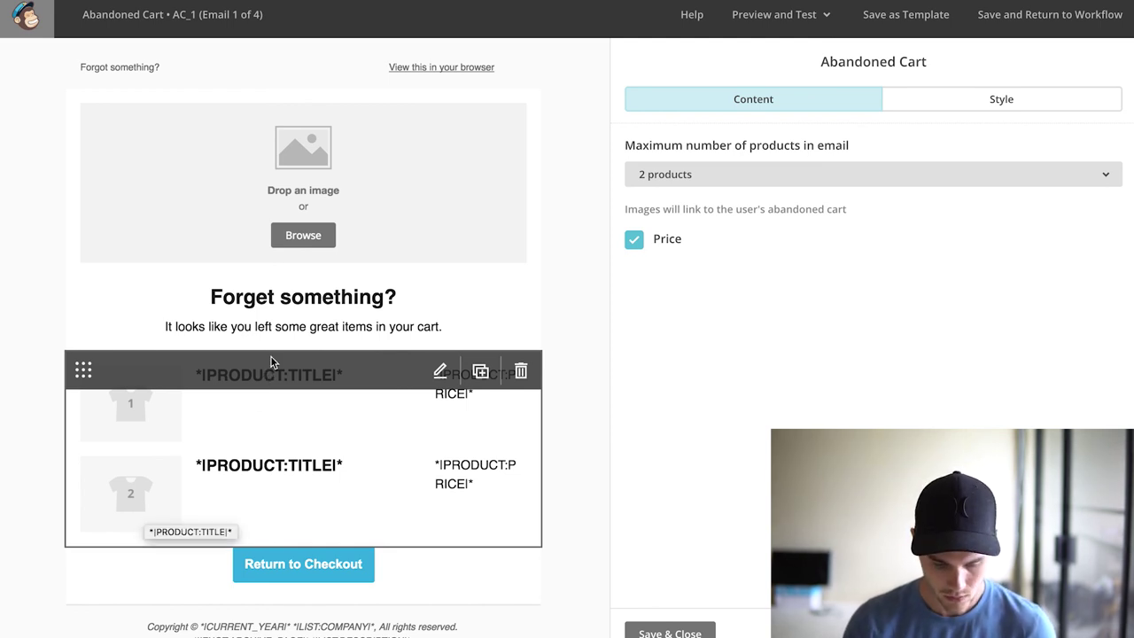
pyautogui.click(363, 165)
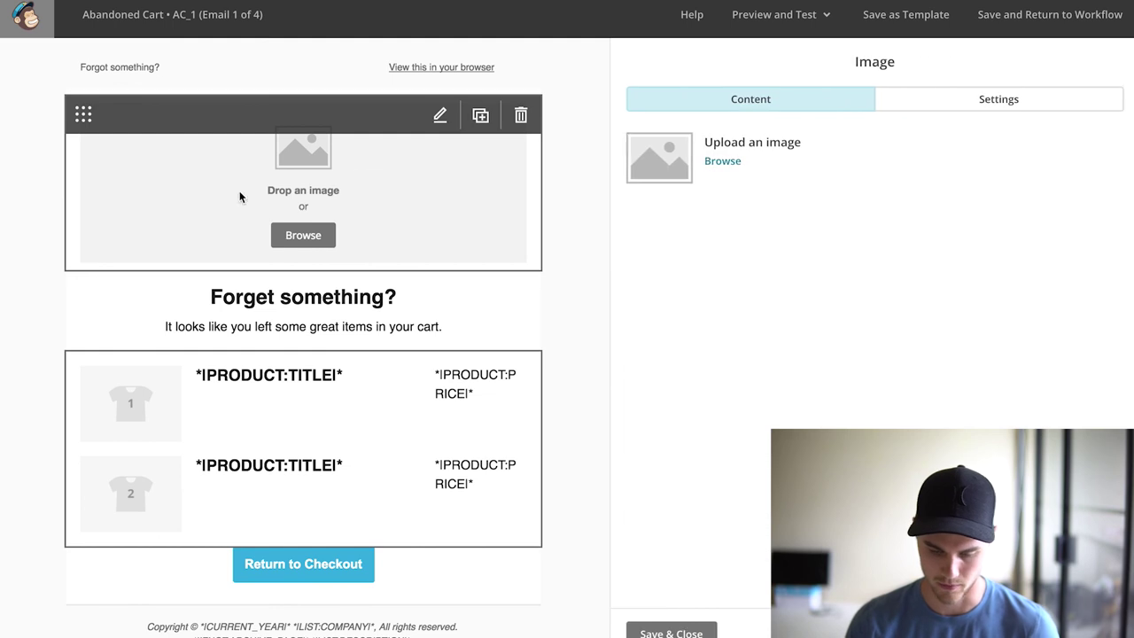
pyautogui.click(369, 326)
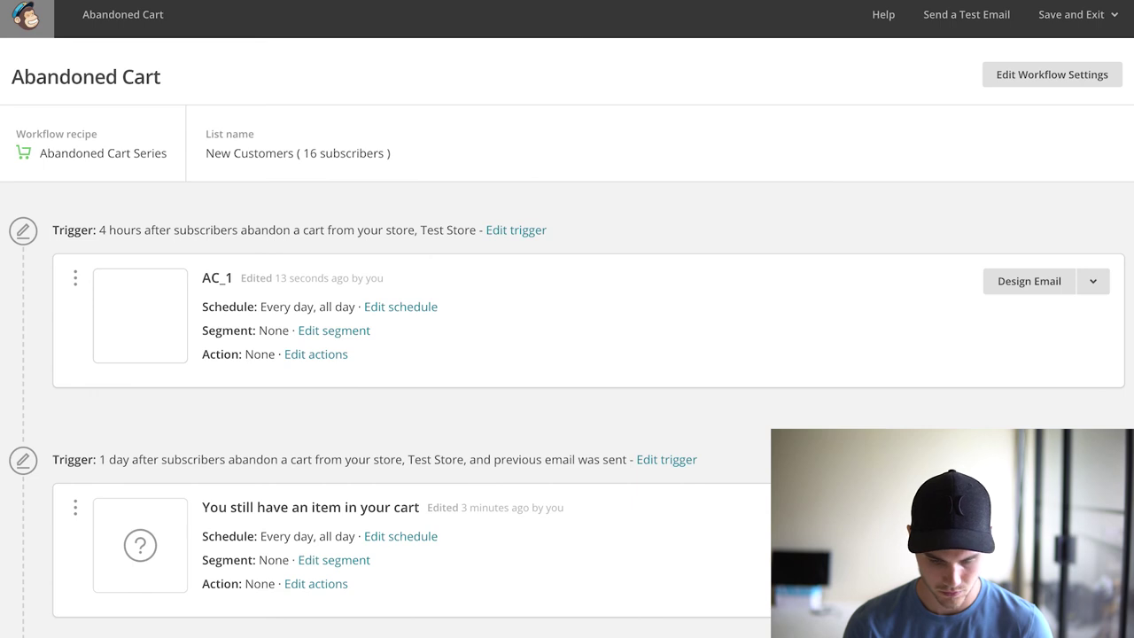
pyautogui.scroll(-1, 599, 379)
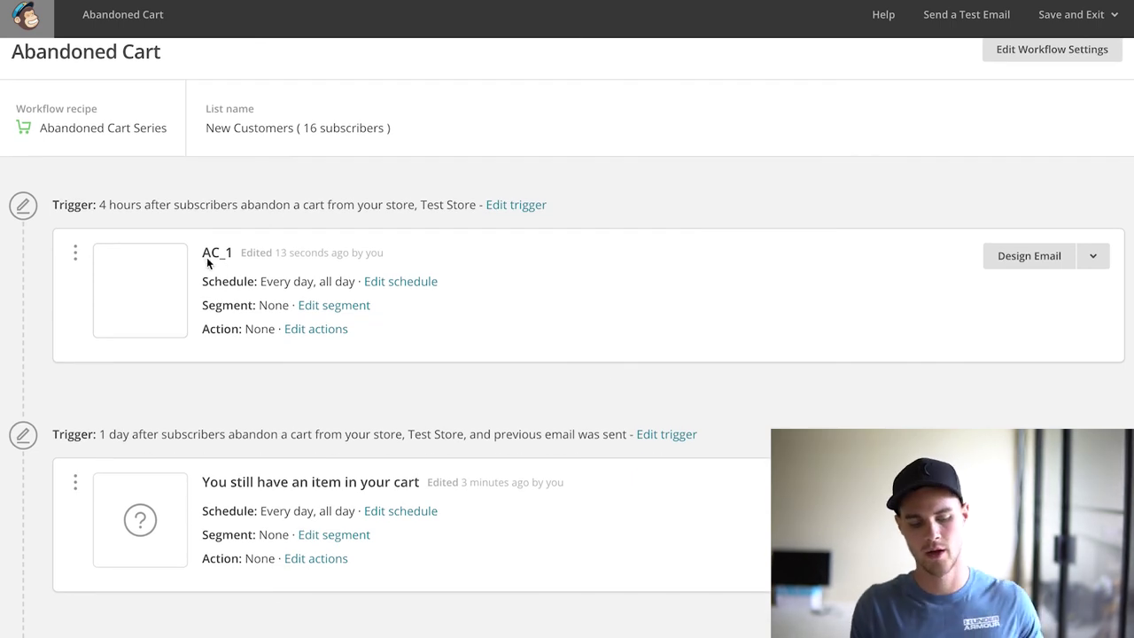
pyautogui.scroll(-2, 206, 257)
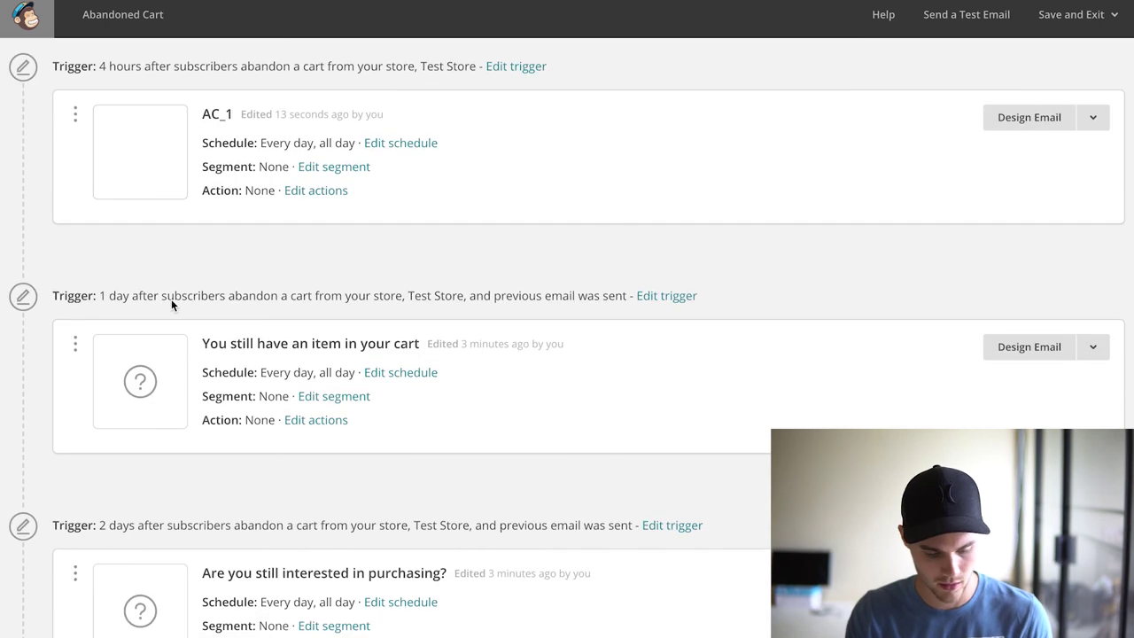
pyautogui.scroll(-2, 160, 368)
pyautogui.scroll(-2, 160, 368)
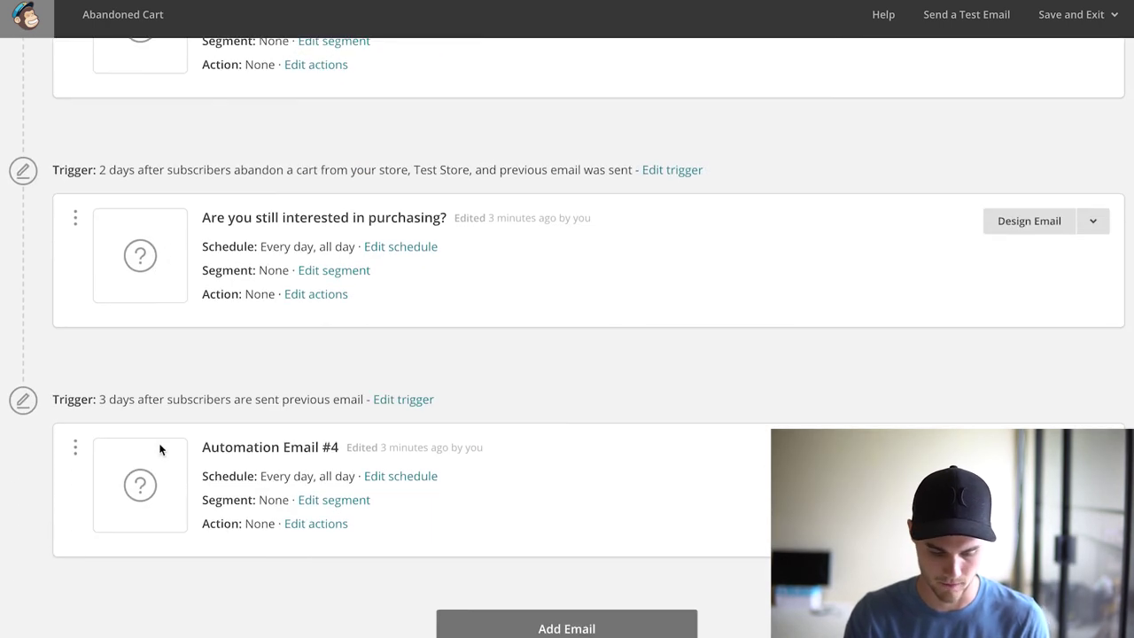
pyautogui.scroll(1, 159, 489)
pyautogui.scroll(4, 160, 493)
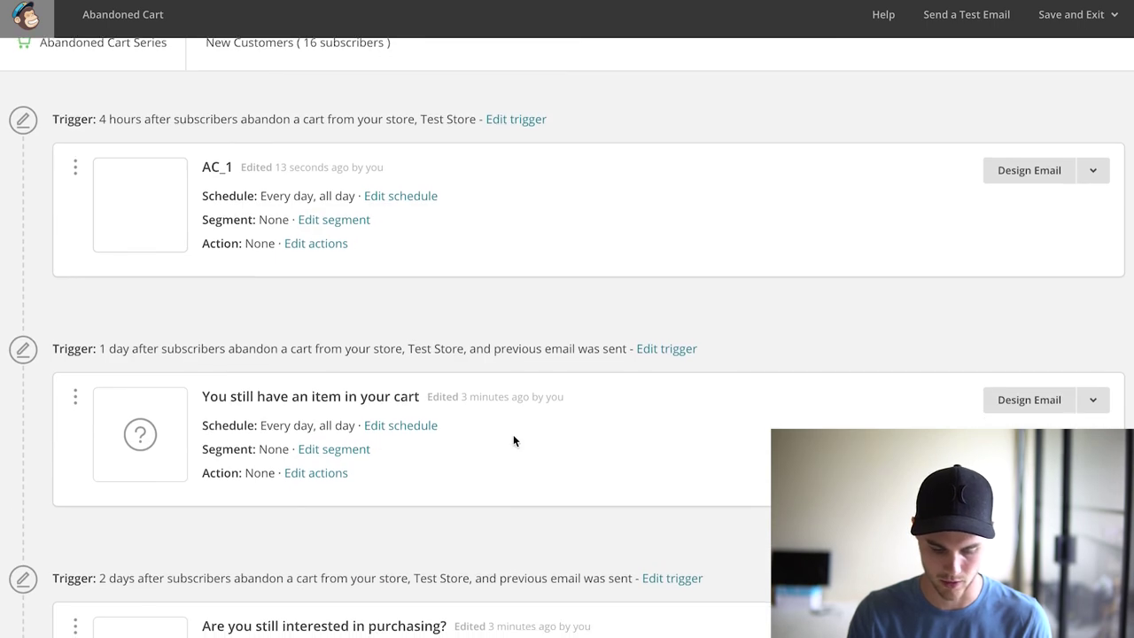
pyautogui.scroll(-1, 513, 435)
pyautogui.scroll(-2, 412, 562)
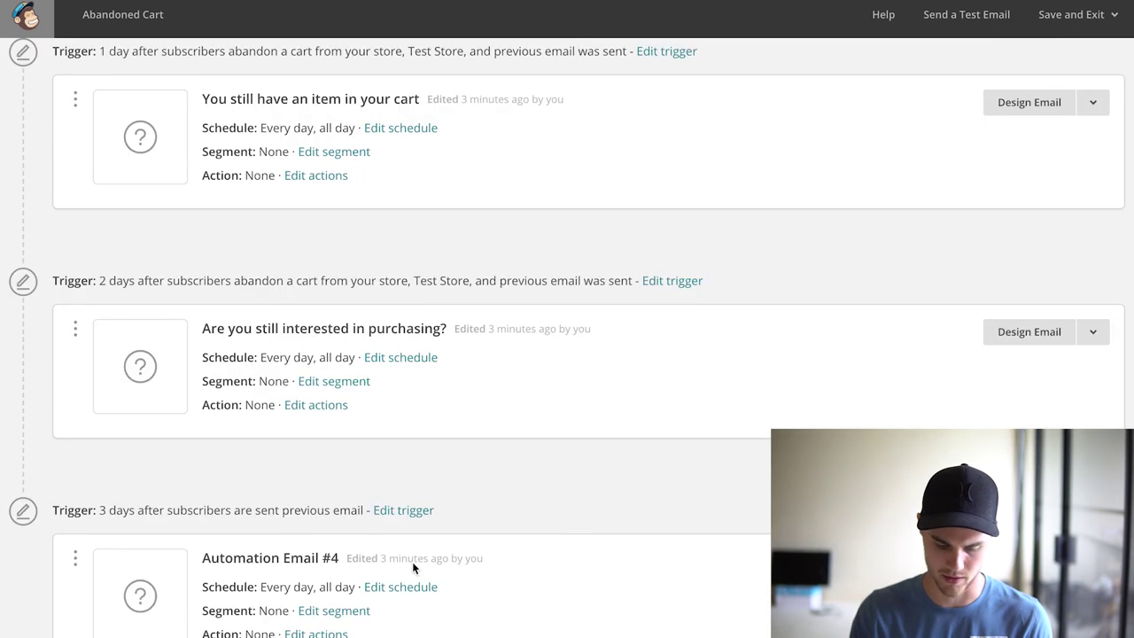
pyautogui.scroll(3, 412, 562)
pyautogui.scroll(-1, 412, 564)
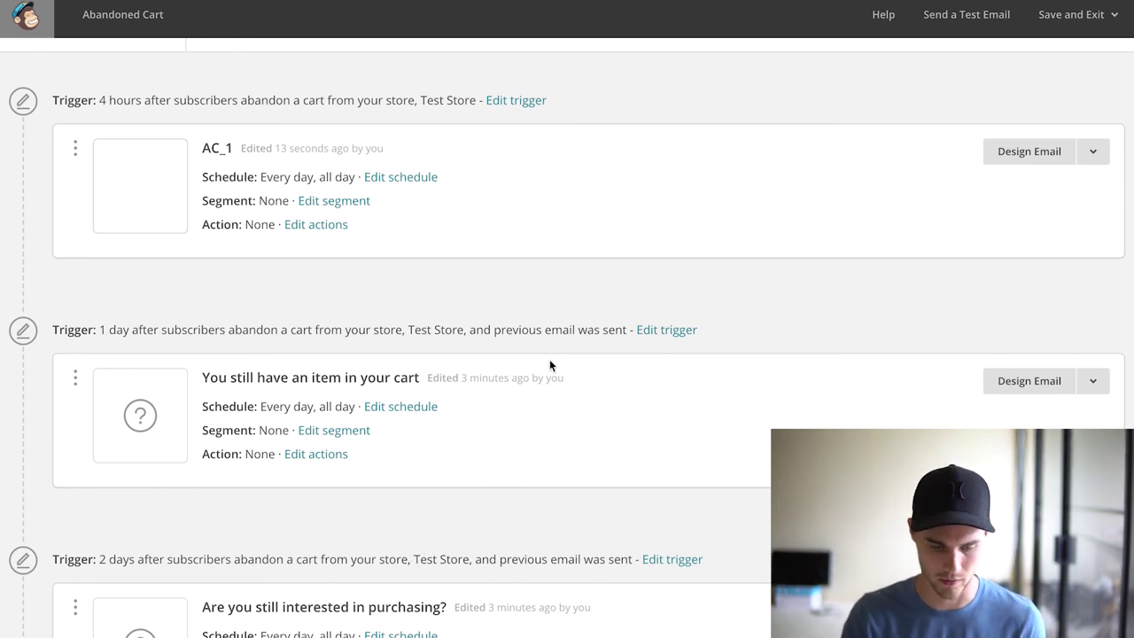
pyautogui.scroll(2, 550, 359)
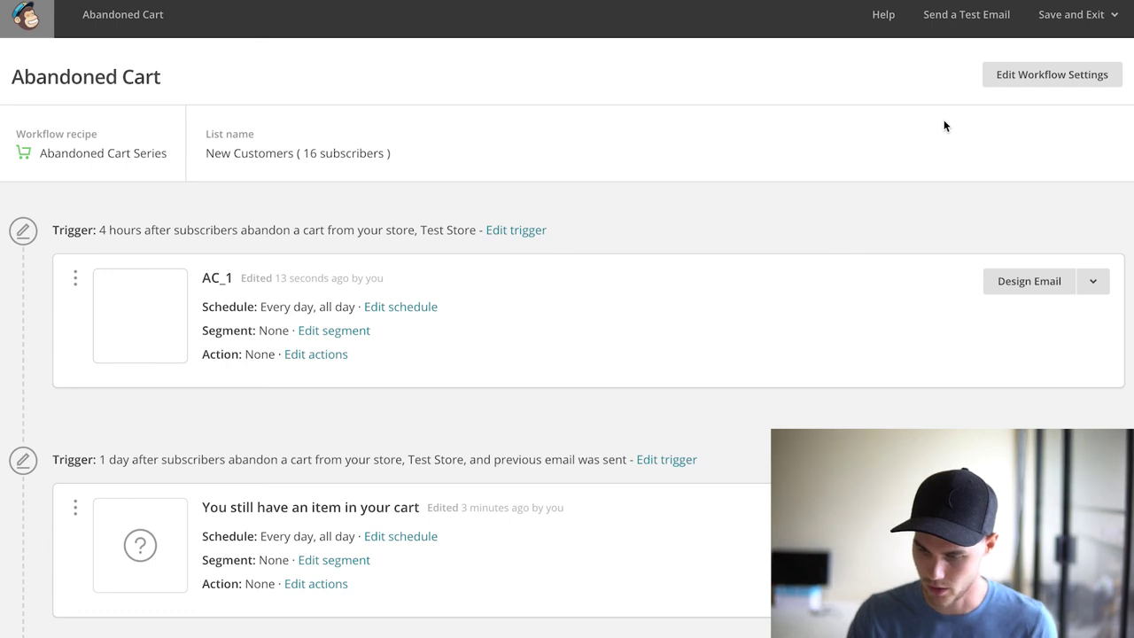
# Review the abandoned-cart automation's Finish automation checklist from the Campaigns exit.
pyautogui.click(1088, 16)
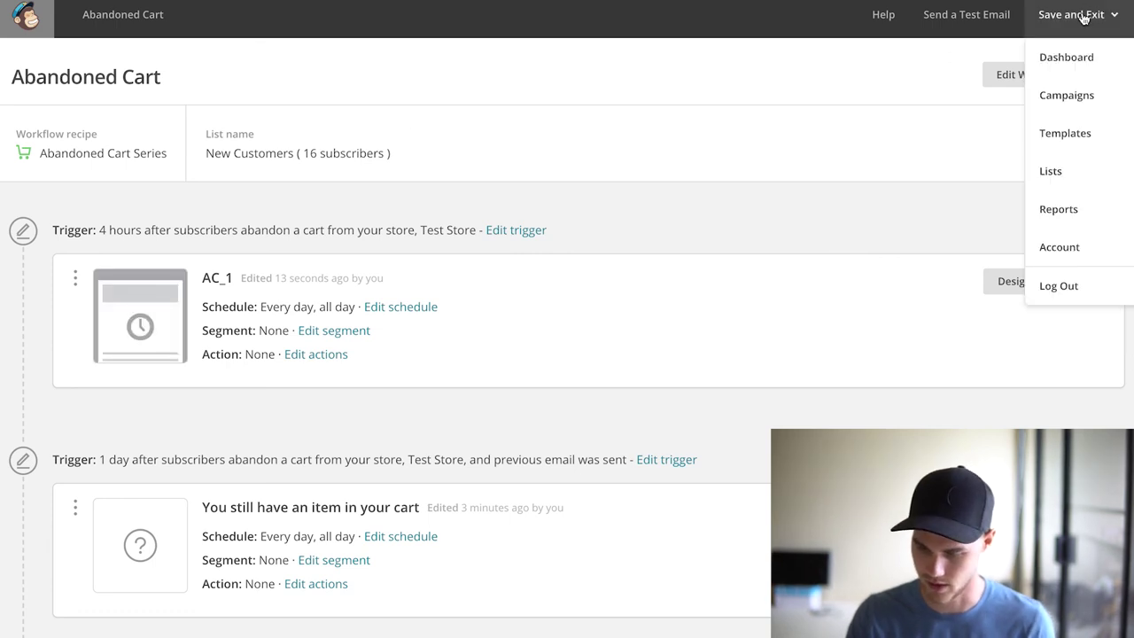
pyautogui.click(1060, 94)
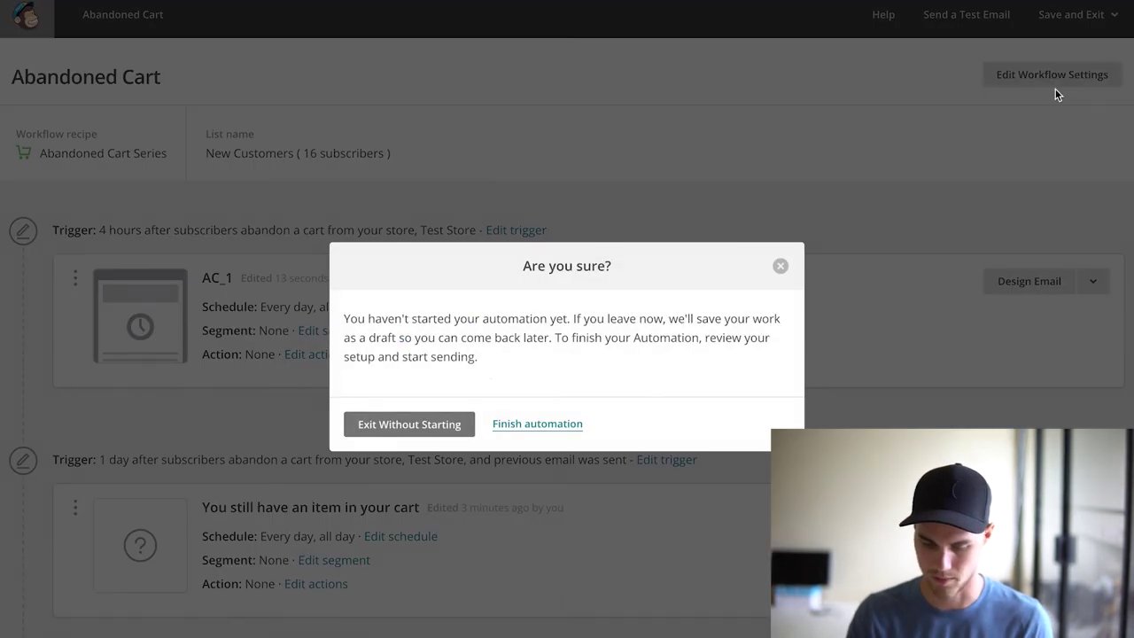
pyautogui.click(538, 424)
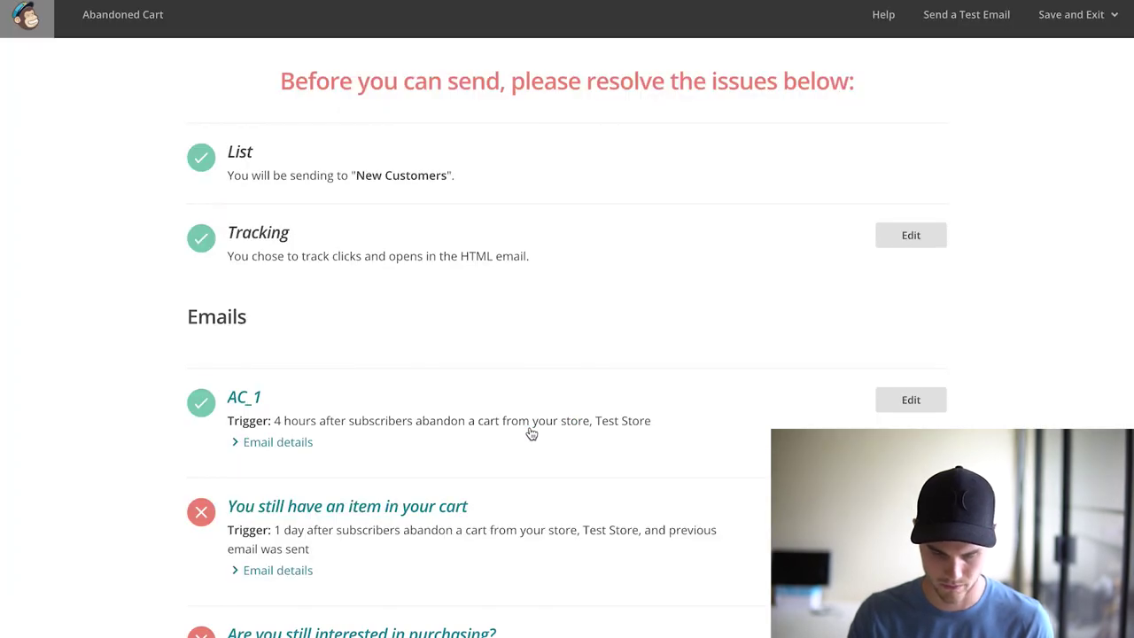
pyautogui.scroll(-3, 531, 433)
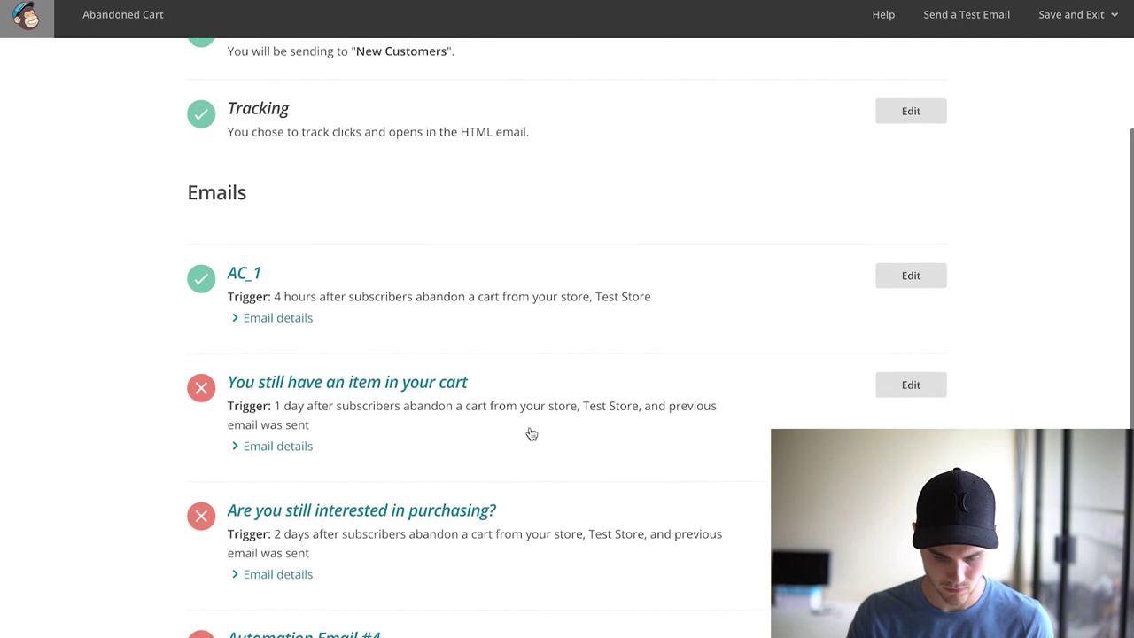
pyautogui.scroll(-3, 532, 433)
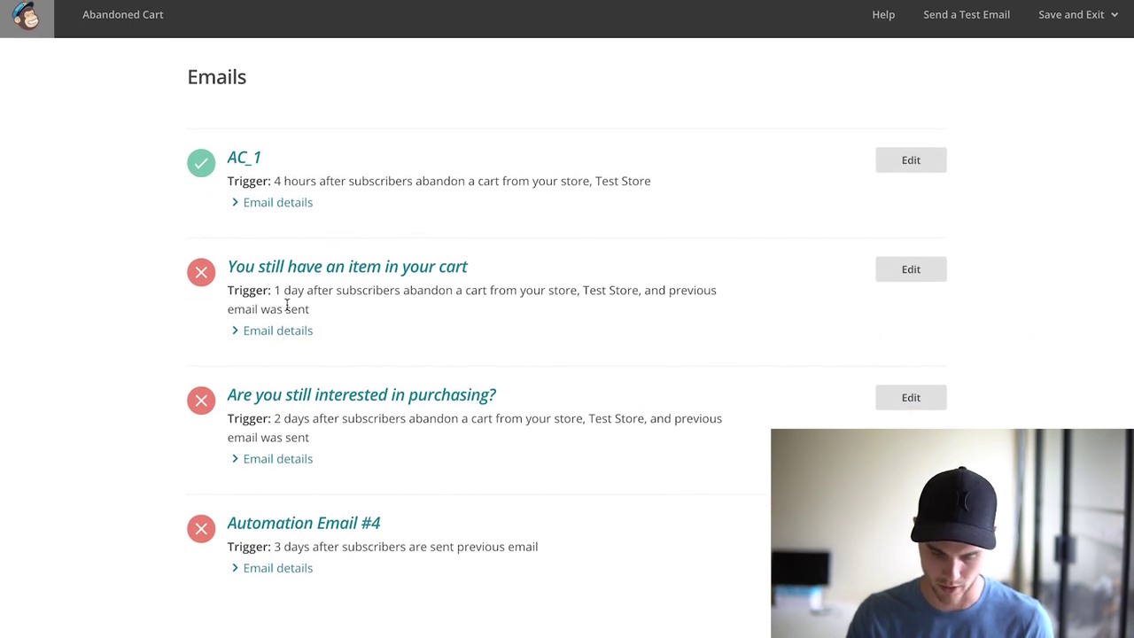
pyautogui.scroll(5, 425, 471)
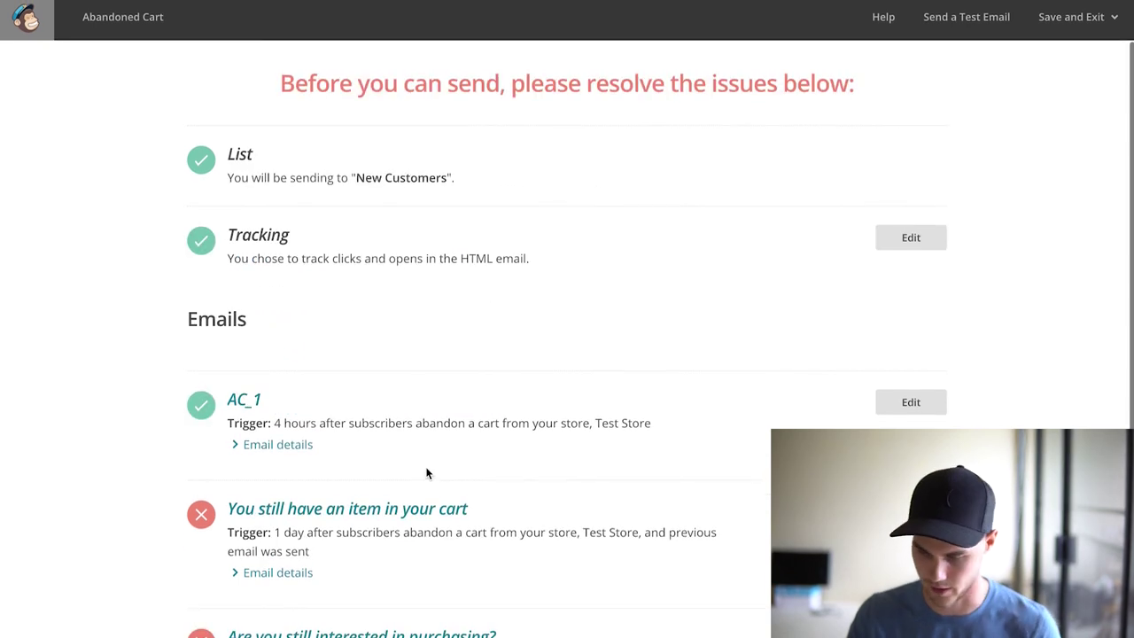
# Exit to Campaigns without starting, keeping the automation as a draft.
pyautogui.click(1083, 33)
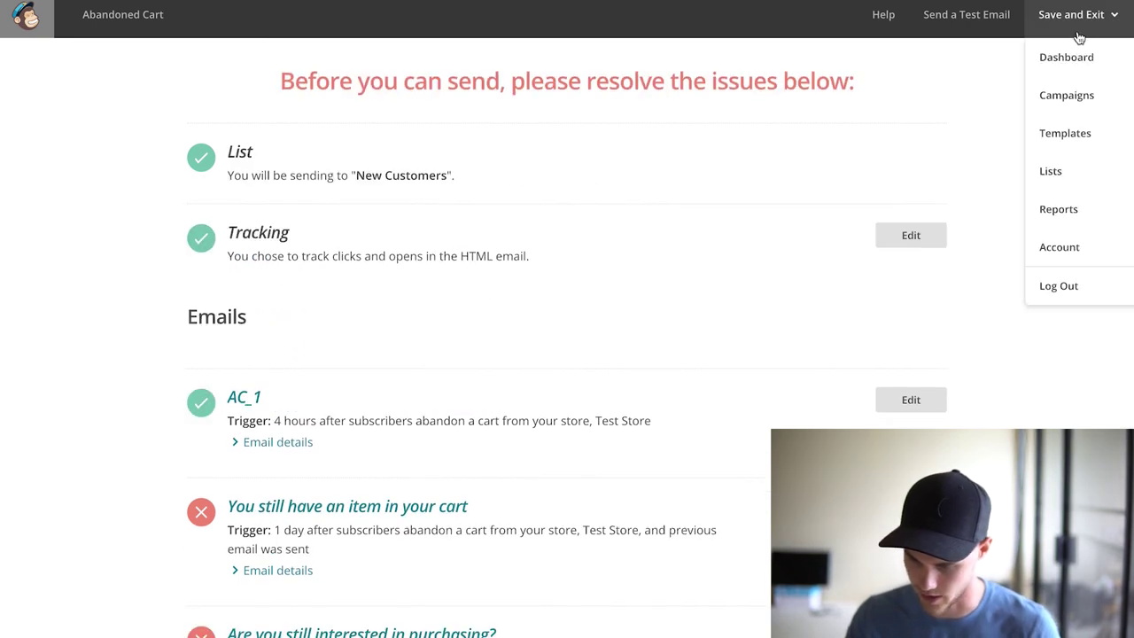
pyautogui.click(1056, 96)
pyautogui.click(413, 430)
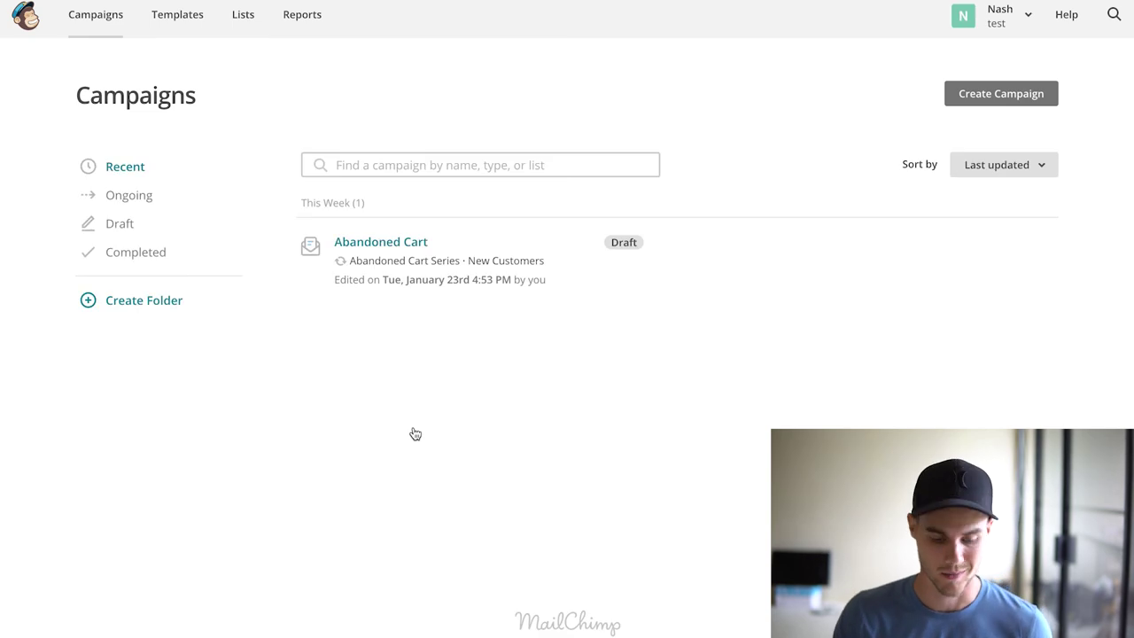
# Start a new automated email campaign and browse the e-commerce automations.
pyautogui.moveTo(353, 262)
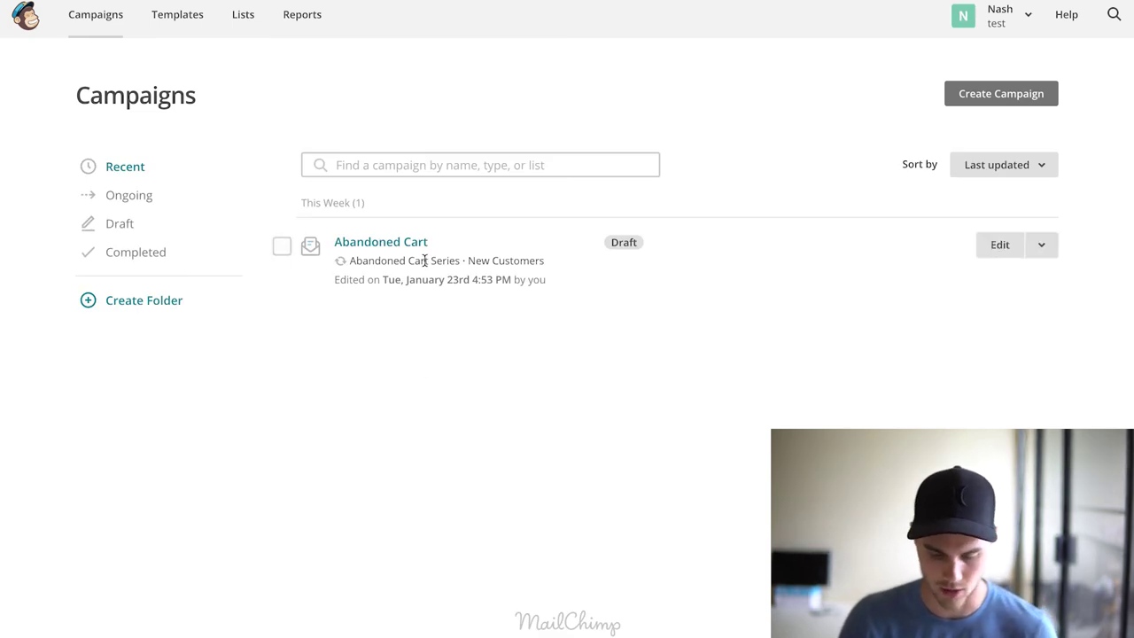
pyautogui.click(968, 93)
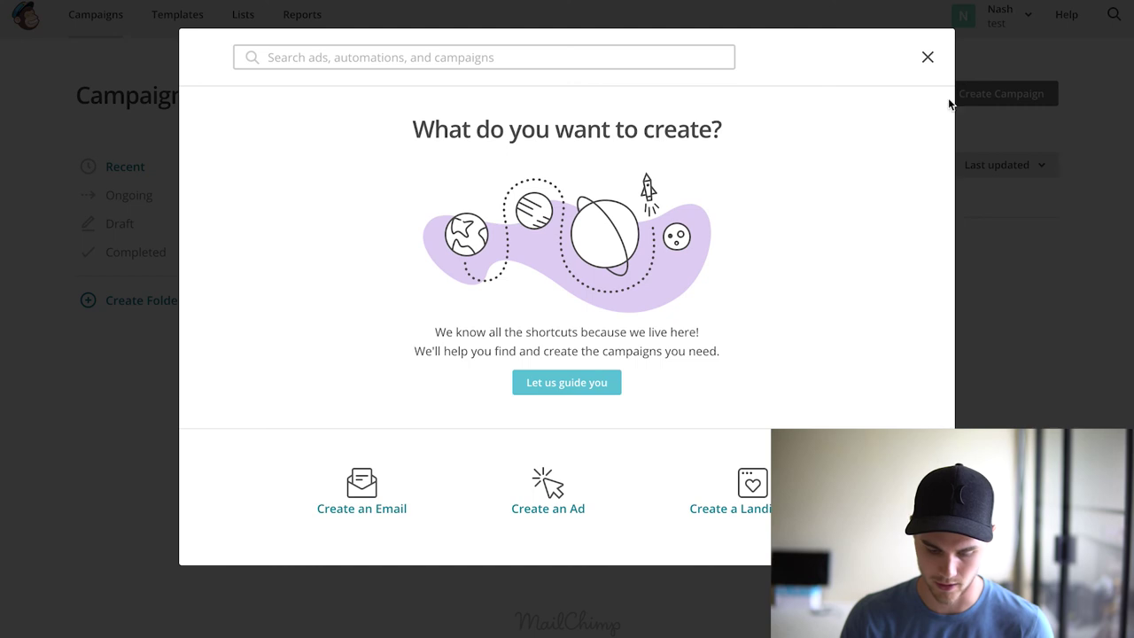
pyautogui.click(370, 470)
pyautogui.click(545, 126)
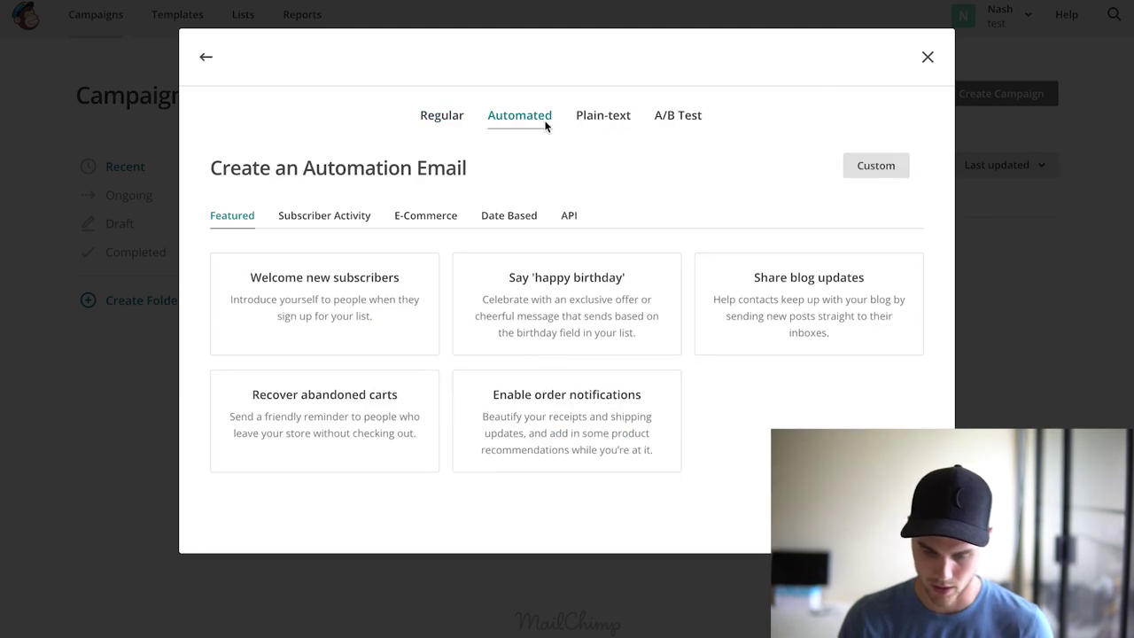
pyautogui.click(443, 223)
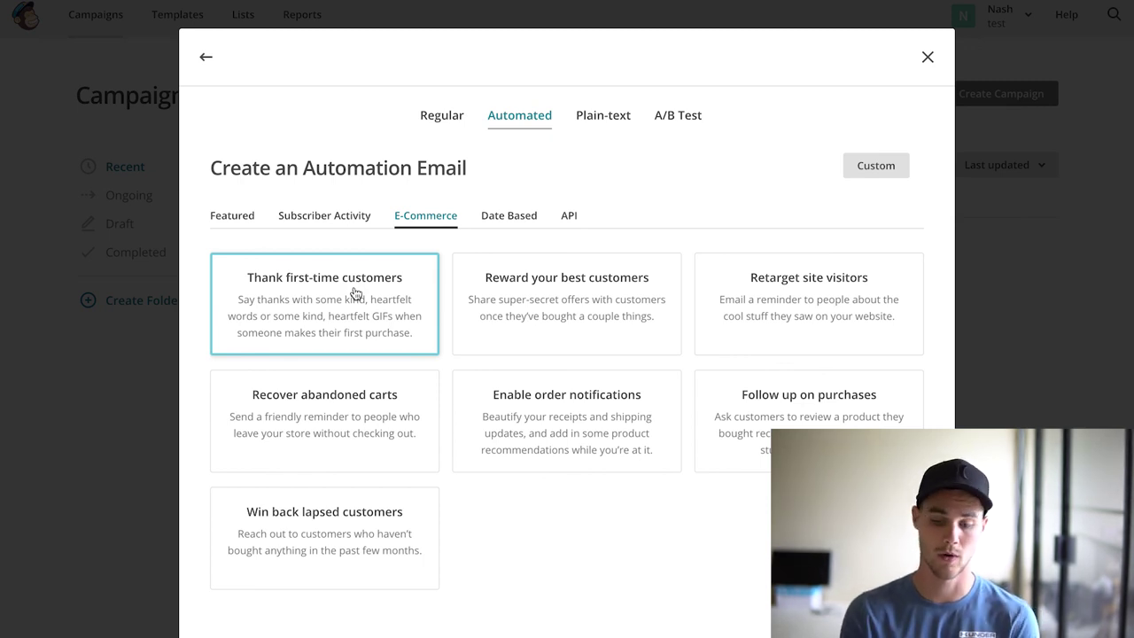
# Choose Subscriber Activity's Welcome new subscribers as an Onboarding series and edit its campaign name.
pyautogui.click(349, 221)
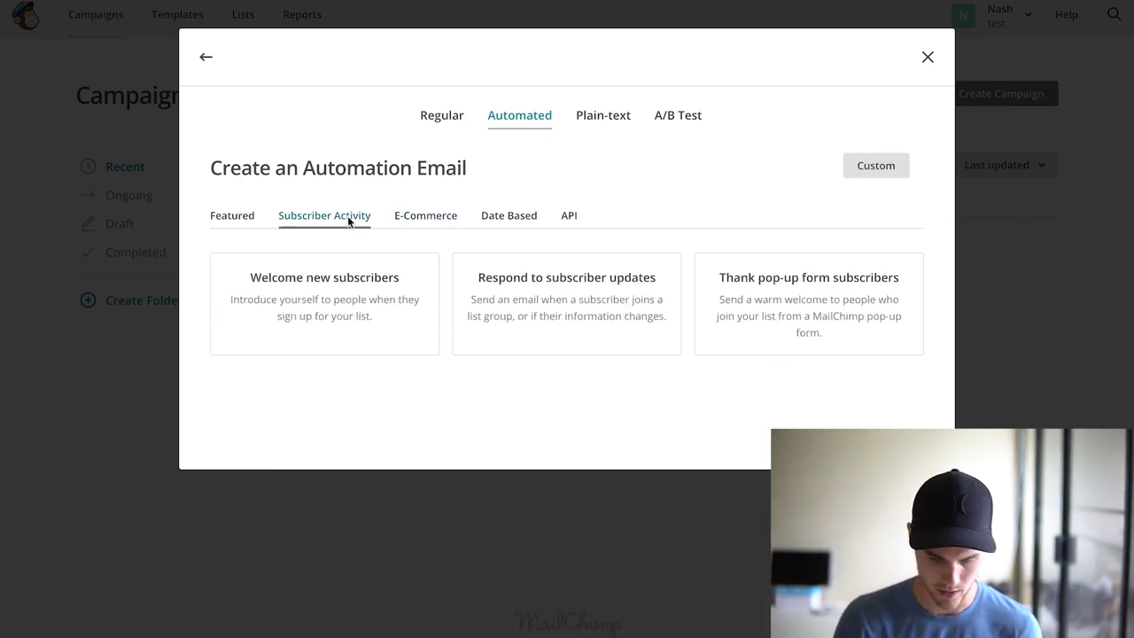
pyautogui.click(324, 319)
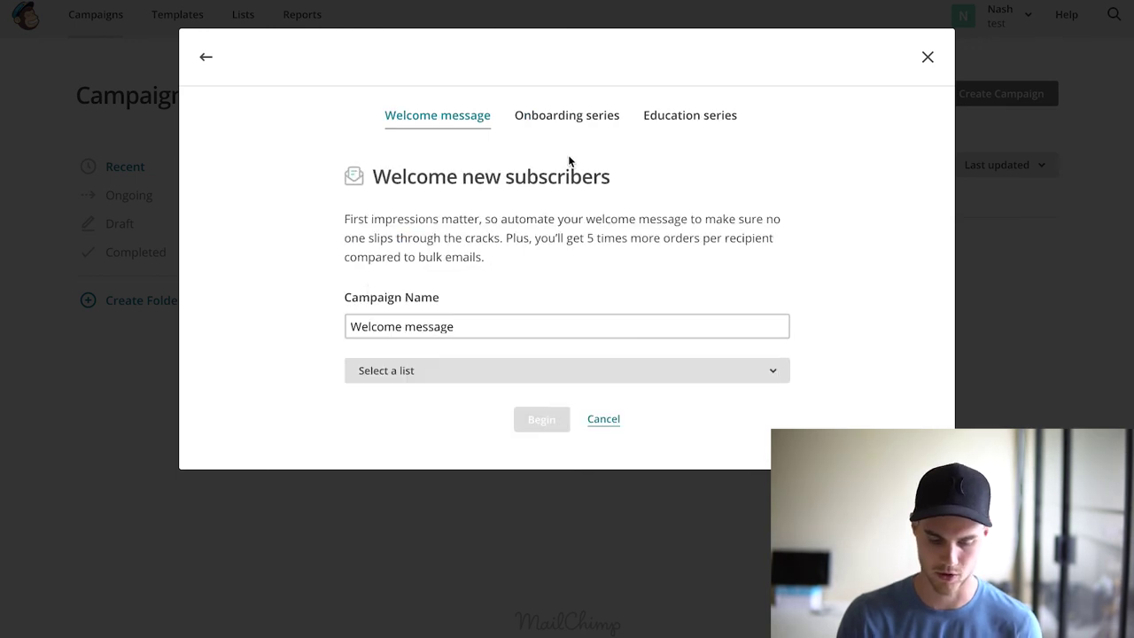
pyautogui.click(568, 124)
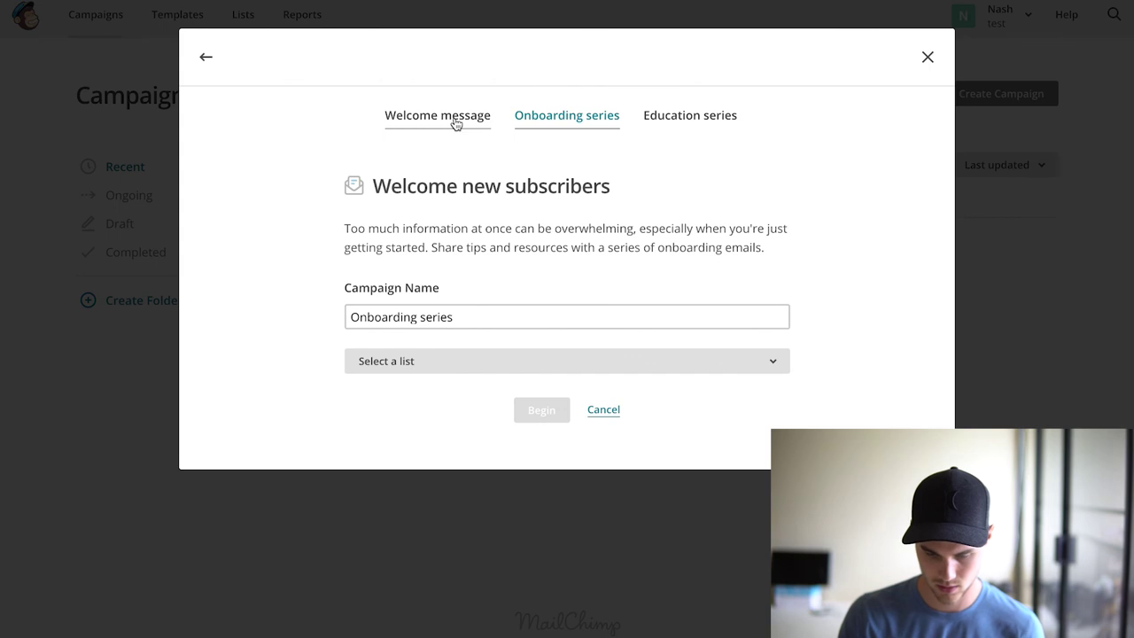
pyautogui.click(458, 319)
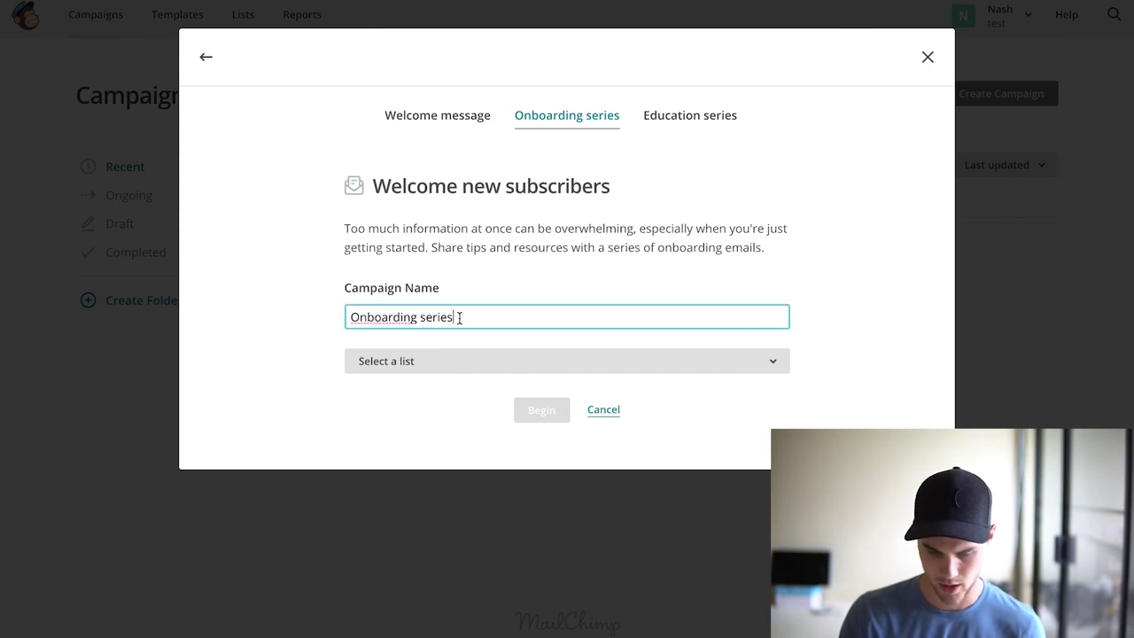